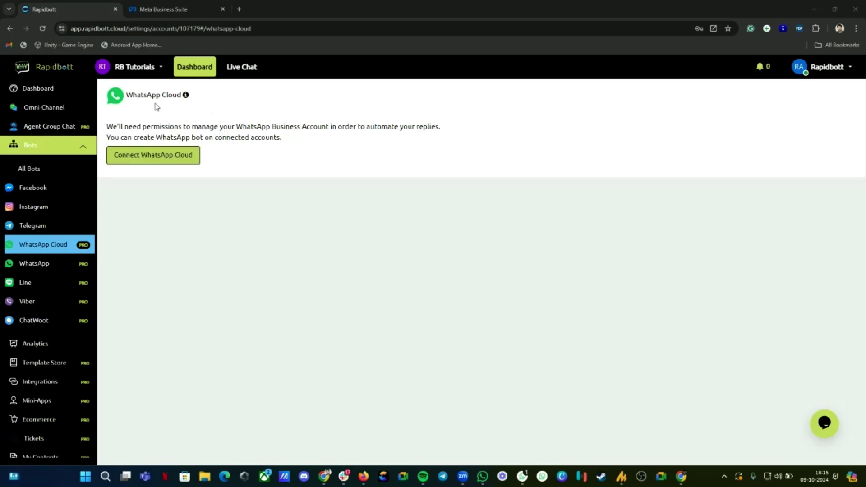
Step: From the Rapidbott WhatsApp Cloud page, connect via Facebook, continuing as the logged-in user
click(164, 9)
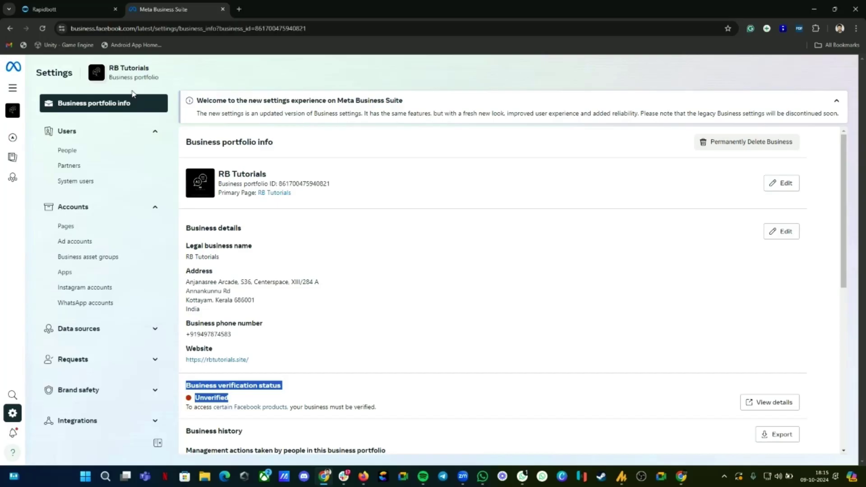
click(87, 6)
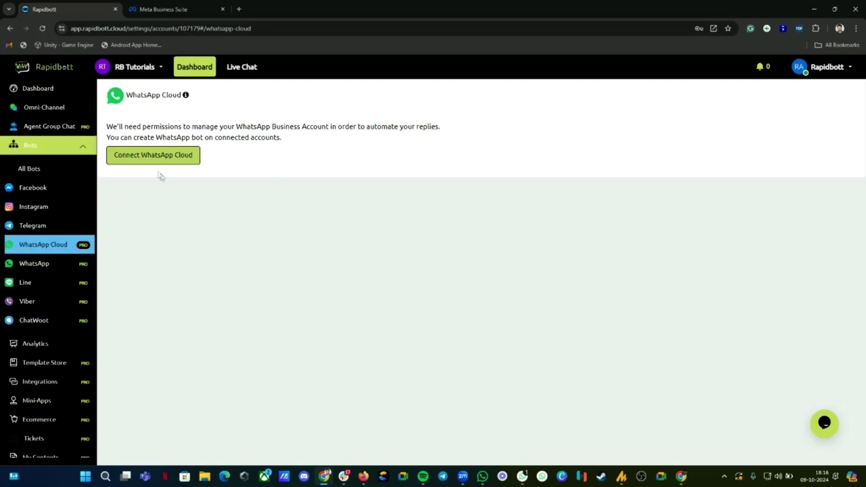
click(148, 157)
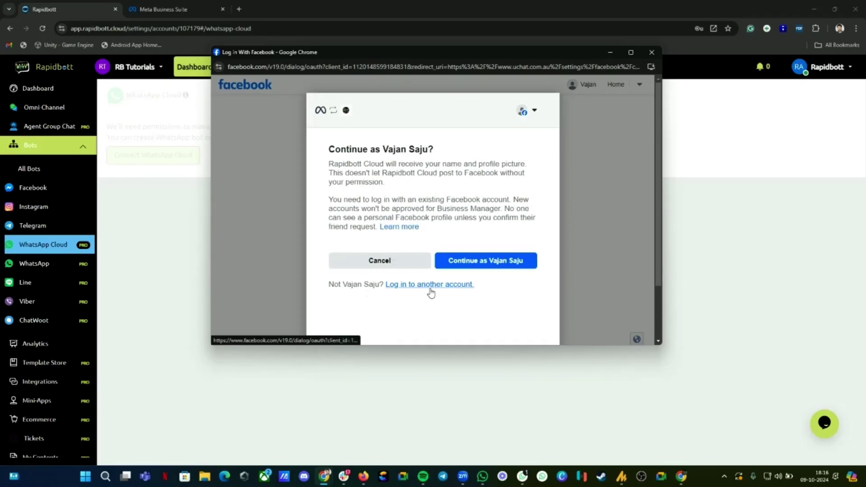
click(494, 262)
click(528, 311)
Step: Choose the RB Tutorials business portfolio and submit the business details
mouse_move(377, 125)
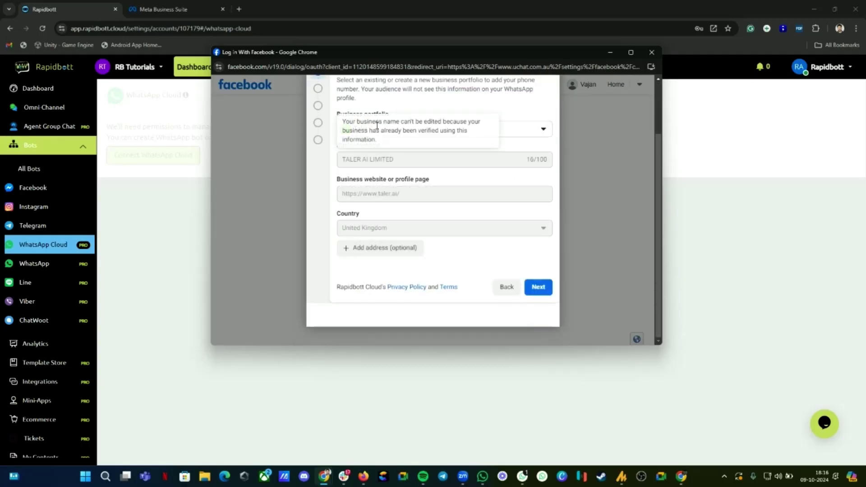
click(525, 133)
click(440, 171)
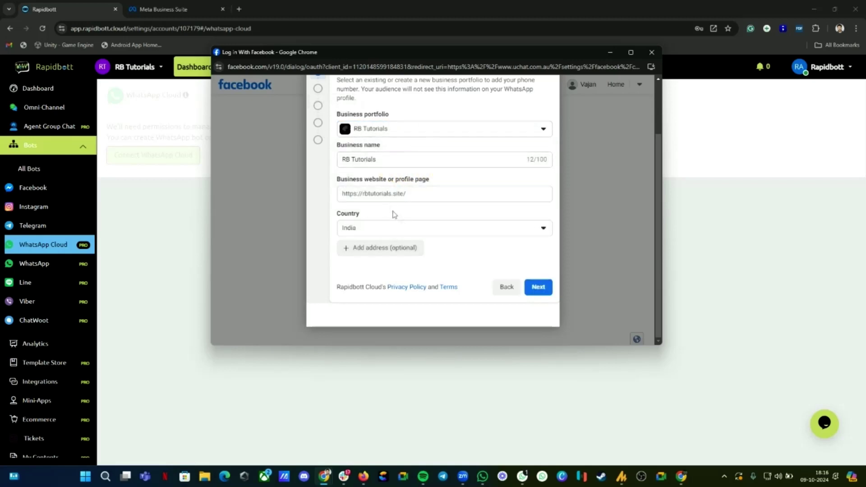
scroll(402, 217, up, 1)
scroll(431, 229, down, 1)
click(544, 288)
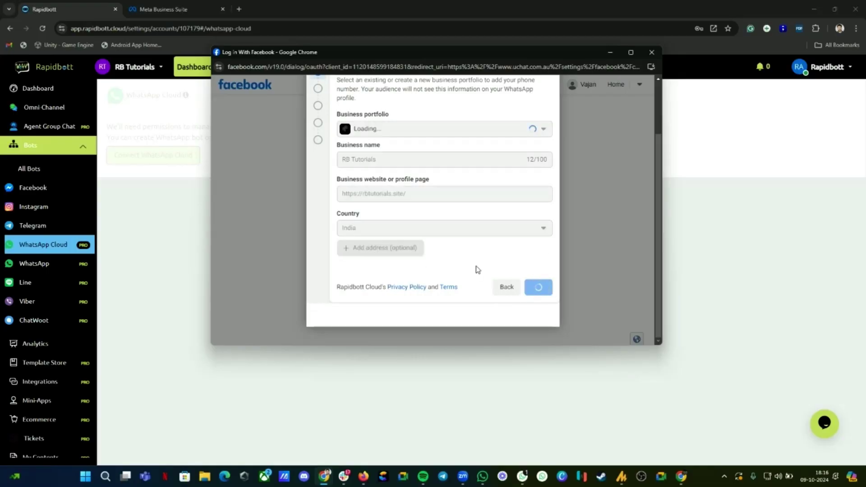
Step: Keep 'Create a WhatsApp Business account' and new profile, continue, then select the account name field
click(390, 157)
click(401, 189)
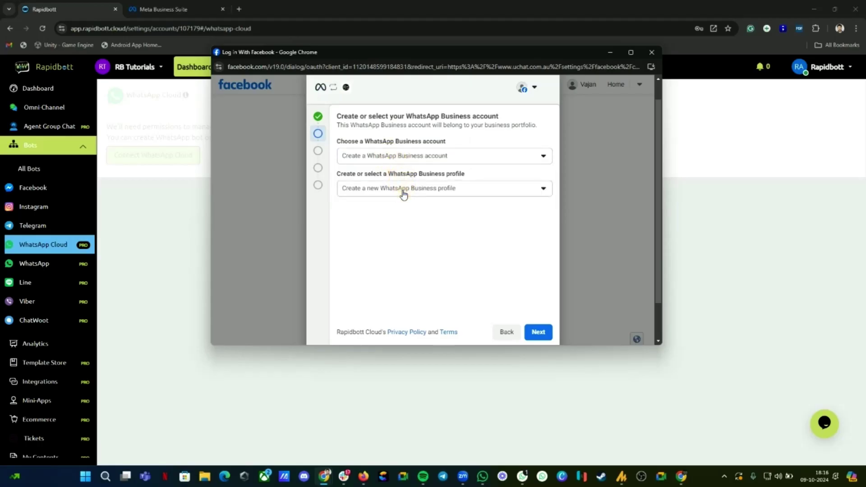
click(418, 240)
click(394, 156)
click(393, 157)
click(408, 159)
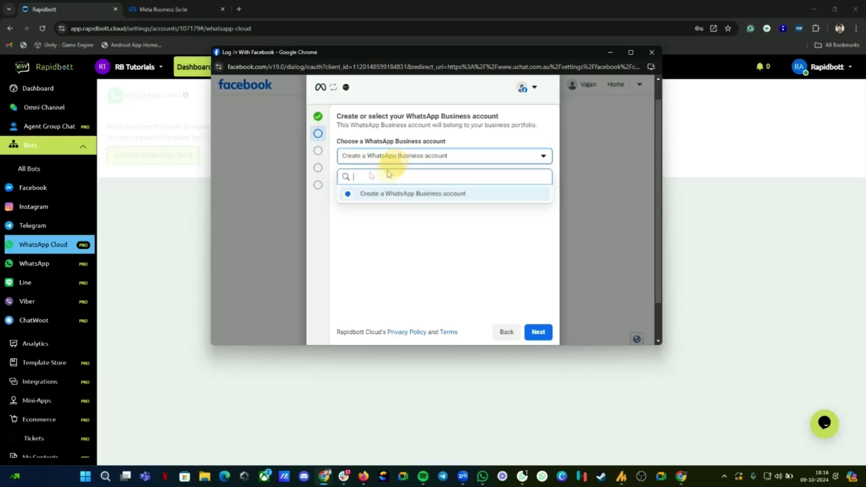
click(446, 193)
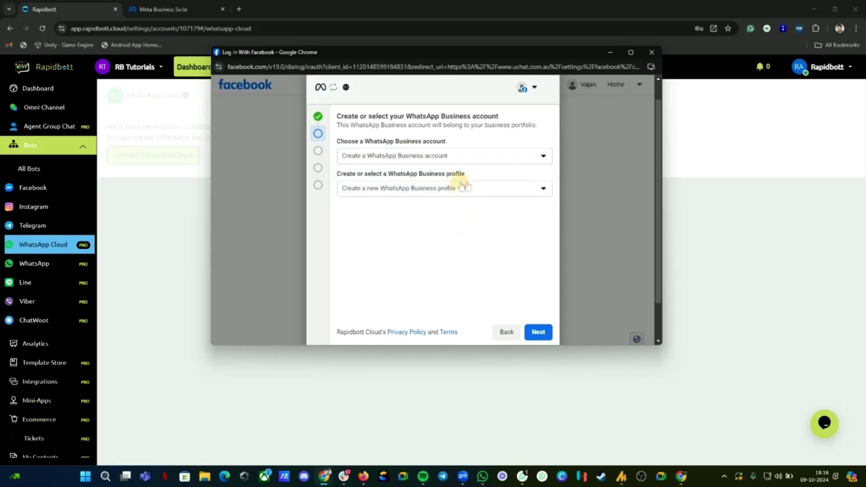
click(538, 332)
click(382, 183)
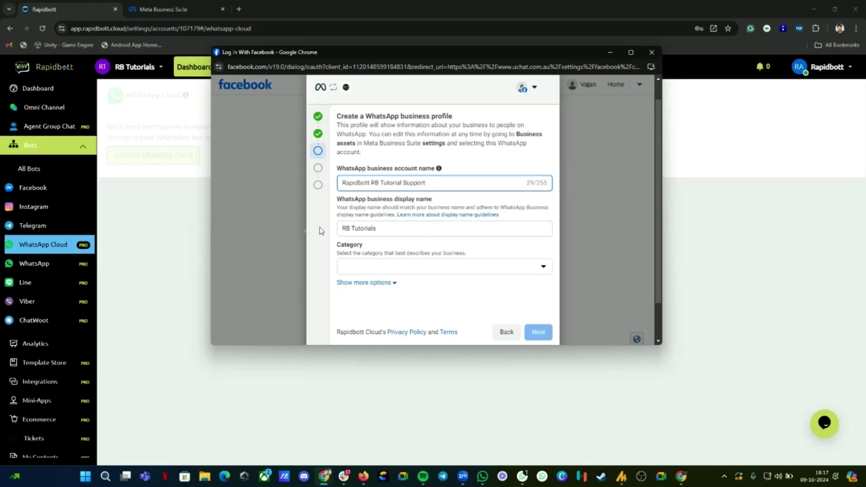
Step: Set the business category to Education and continue to the phone number step
click(358, 266)
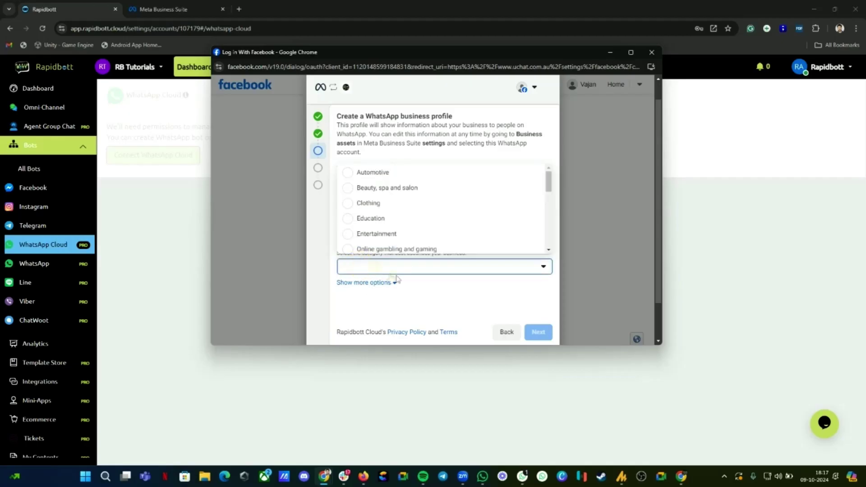
click(374, 219)
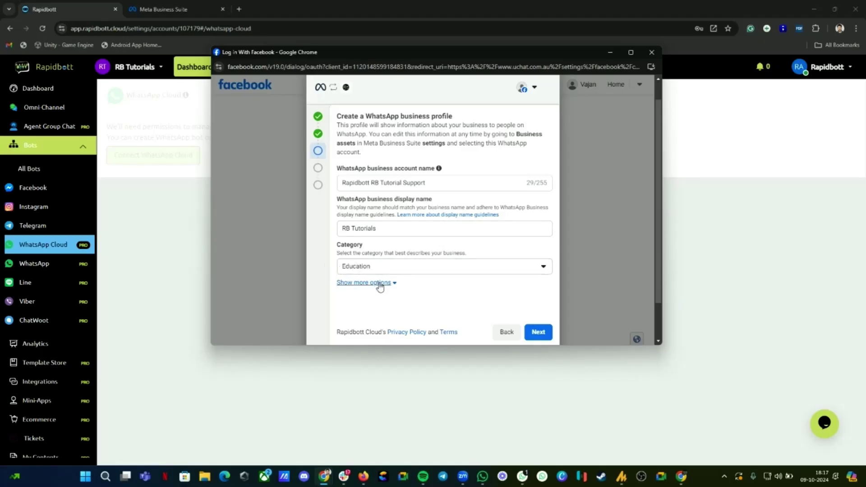
scroll(496, 297, down, 1)
click(538, 287)
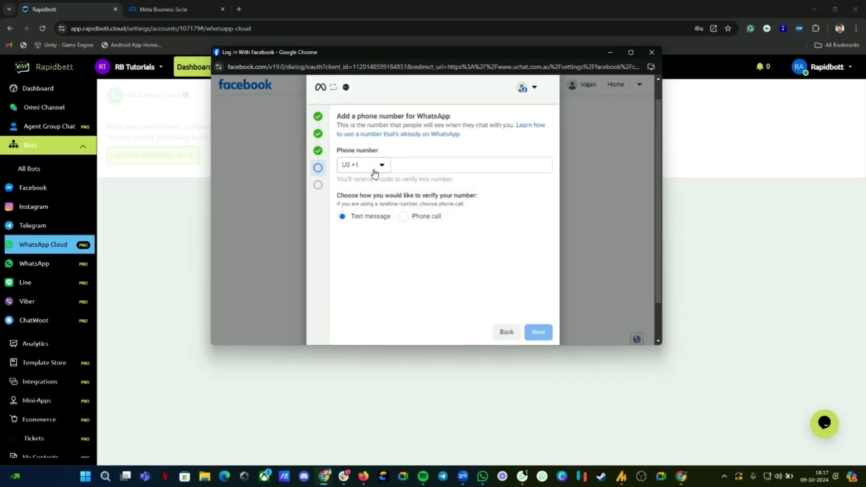
Step: Set the phone country code to India (IN +91)
click(377, 171)
click(539, 257)
scroll(426, 161, up, 1)
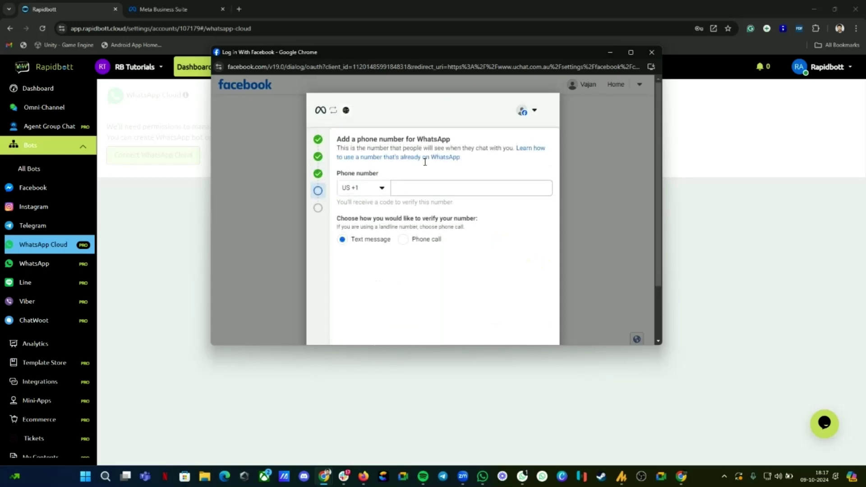
click(377, 188)
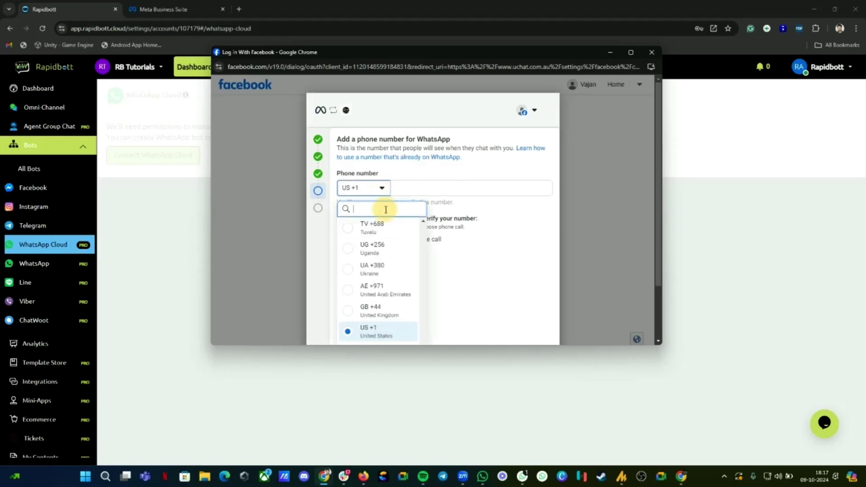
text(in)
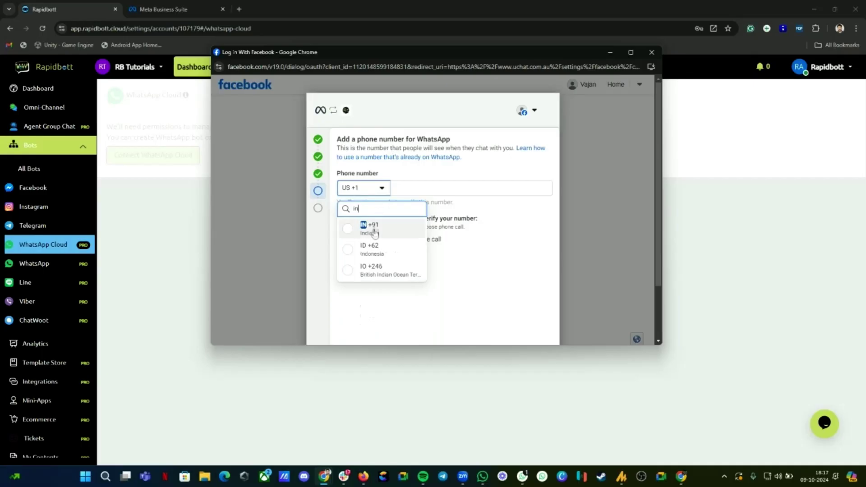
click(372, 228)
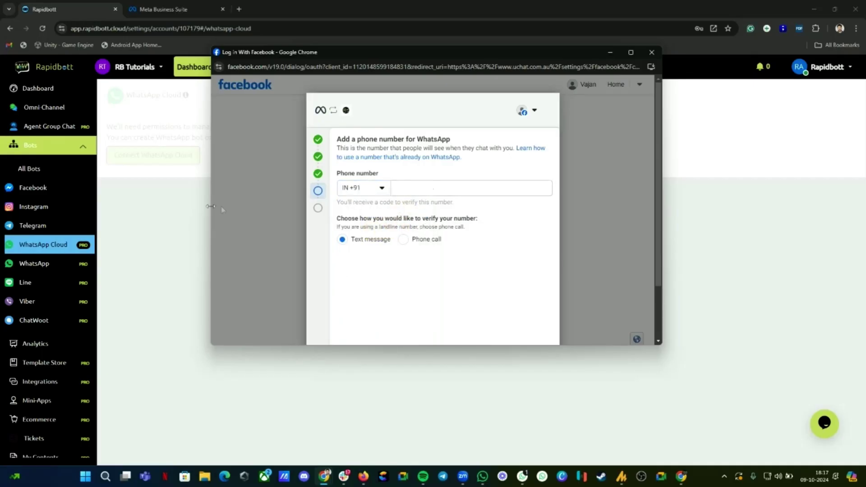
Step: Paste the business phone number and submit it for text-message verification
click(401, 189)
key(ctrl+v)
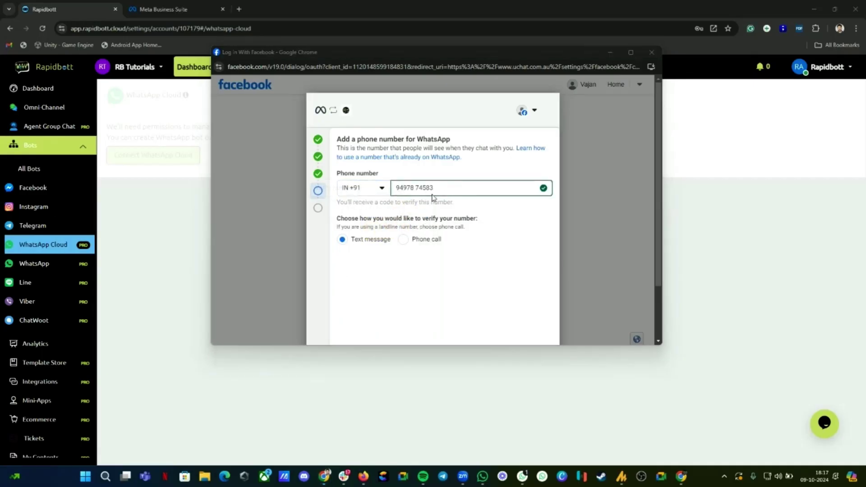
scroll(510, 271, down, 1)
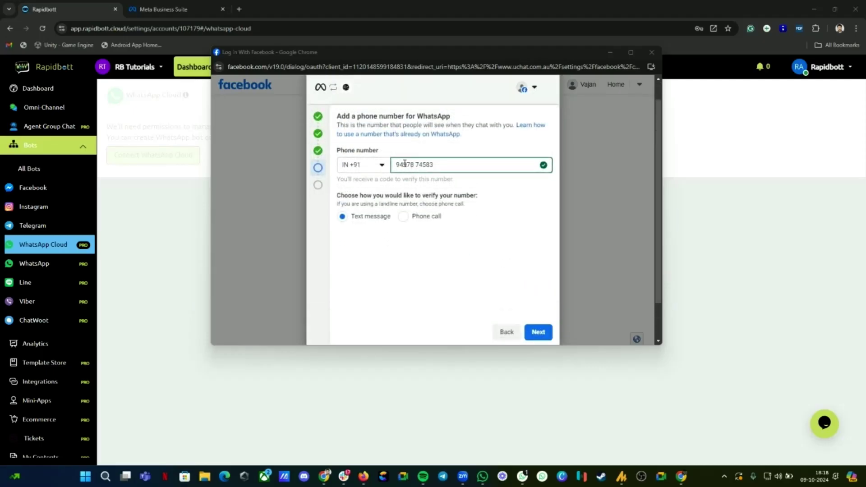
click(539, 332)
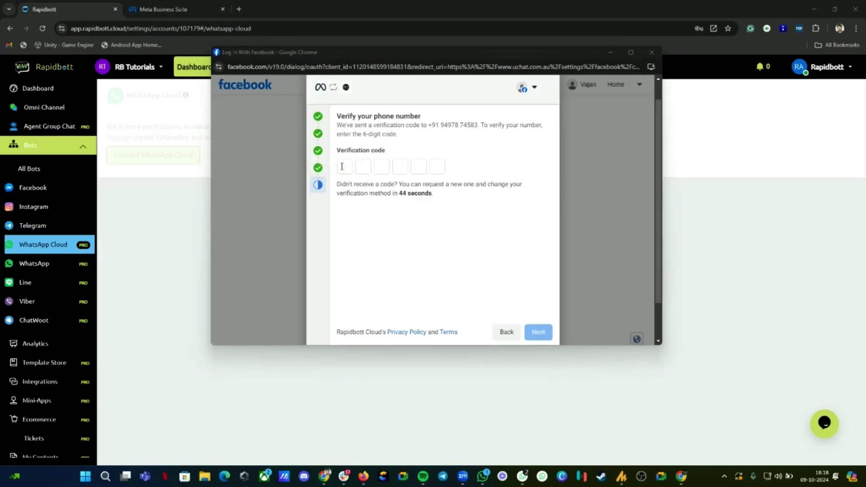
Step: Enter the 6-digit SMS verification code and submit it
click(341, 167)
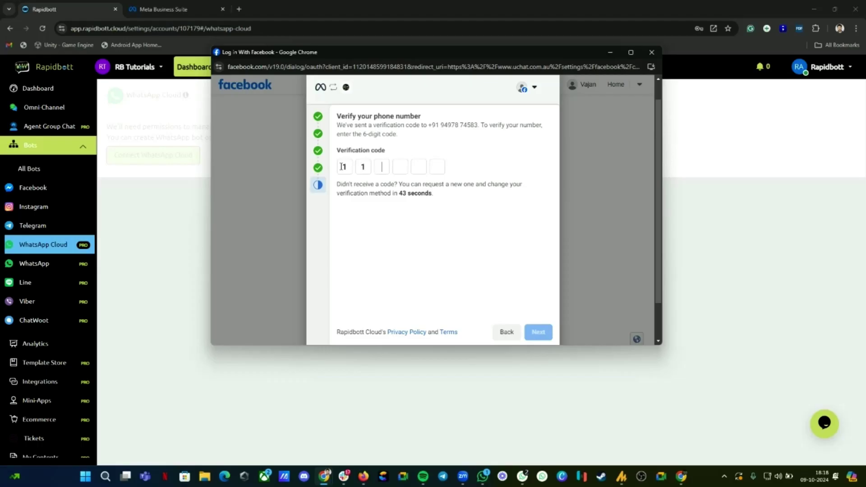
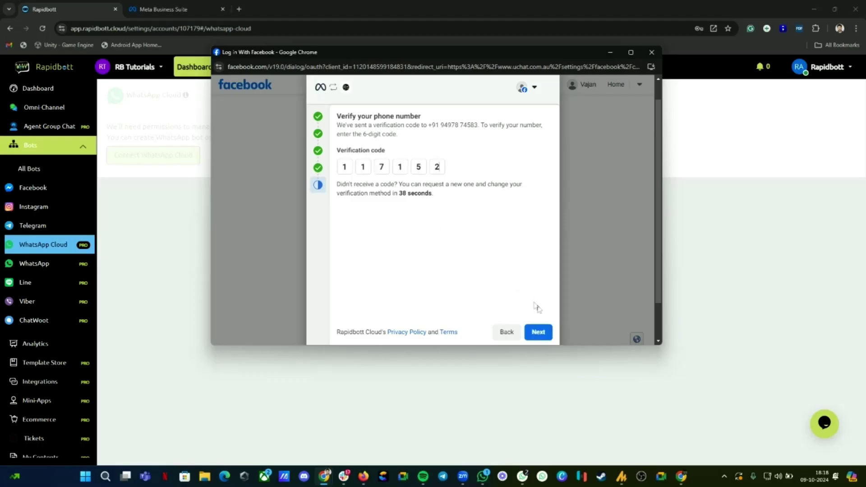
click(546, 331)
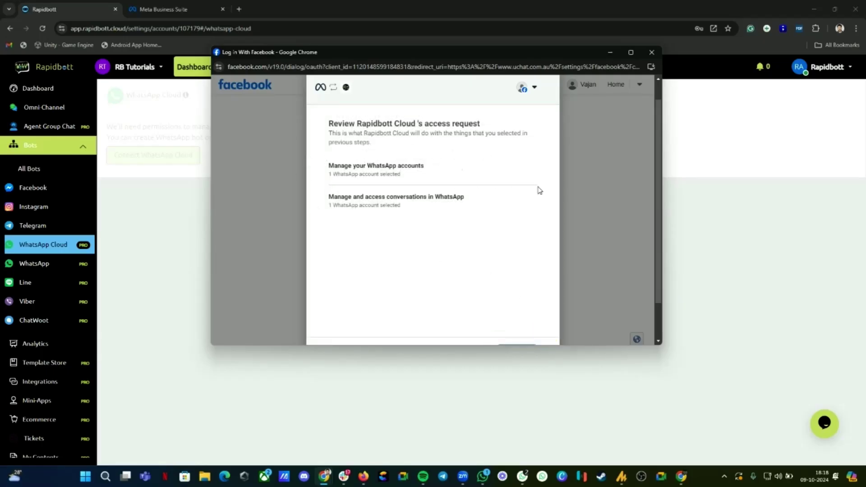
Step: Accept Rapidbott Cloud's access request and finish on the ready-to-chat screen
scroll(410, 155, down, 2)
click(523, 306)
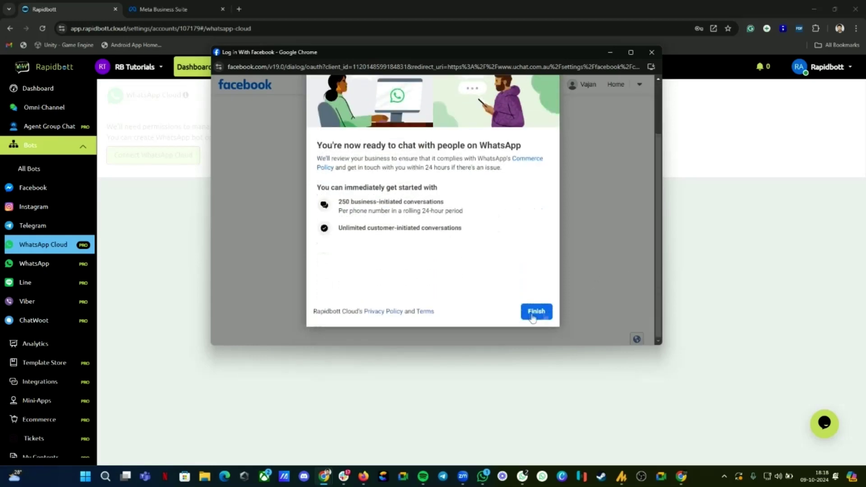
click(536, 312)
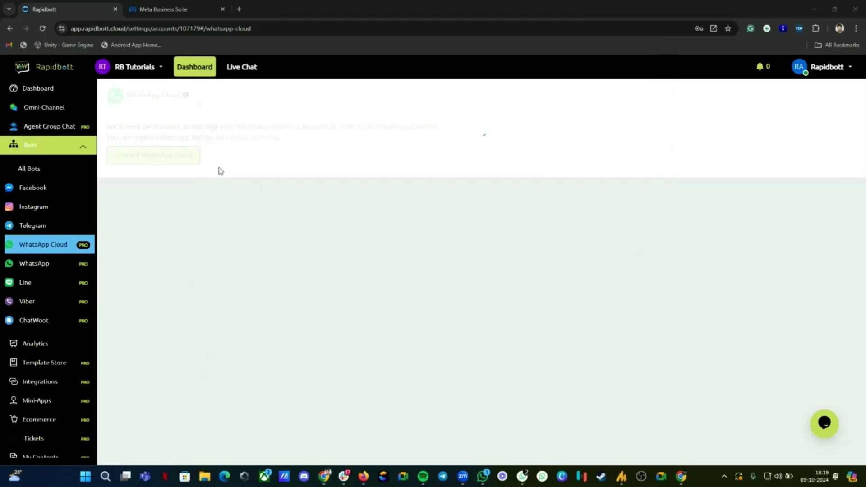
Step: Sync the business phone numbers, resume automation for the paused number, and open its row actions
click(143, 131)
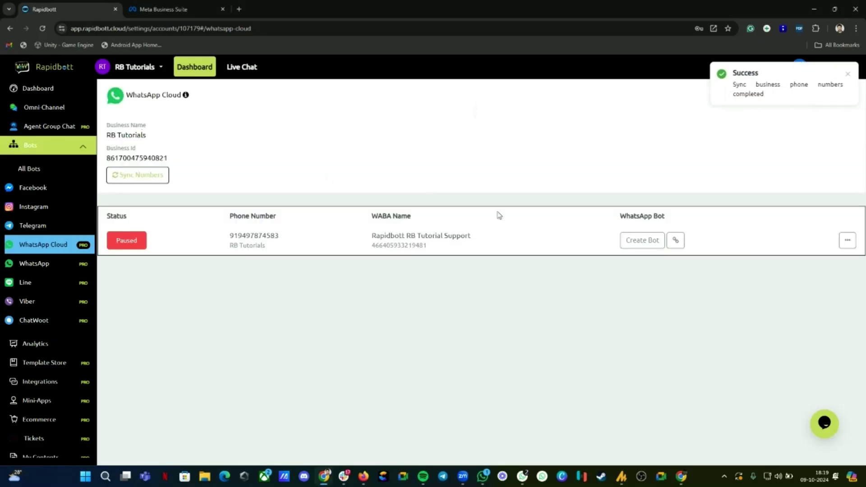
click(141, 241)
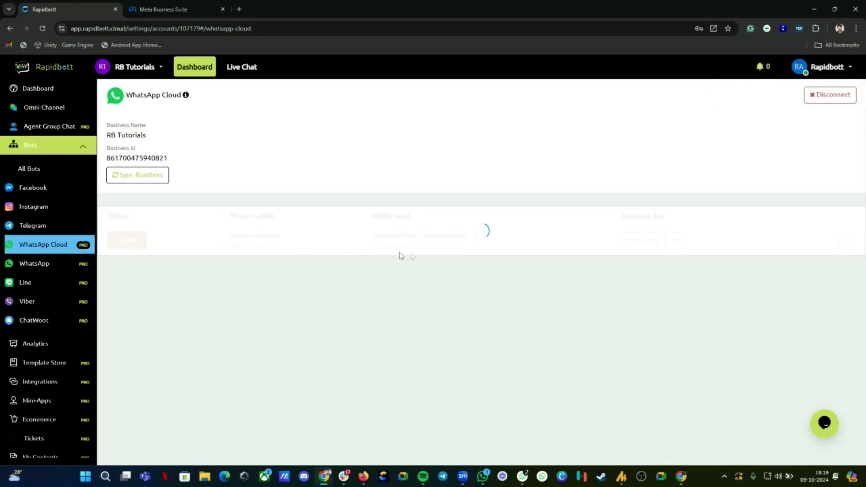
drag(367, 235, 487, 243)
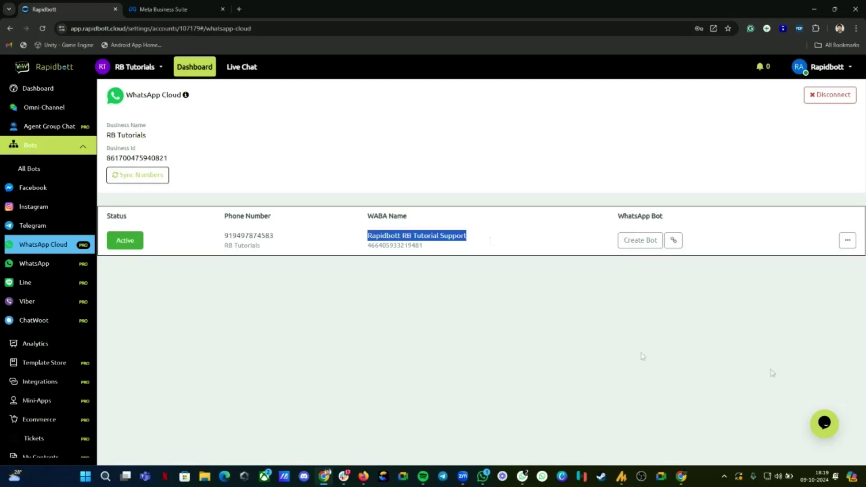
double_click(422, 237)
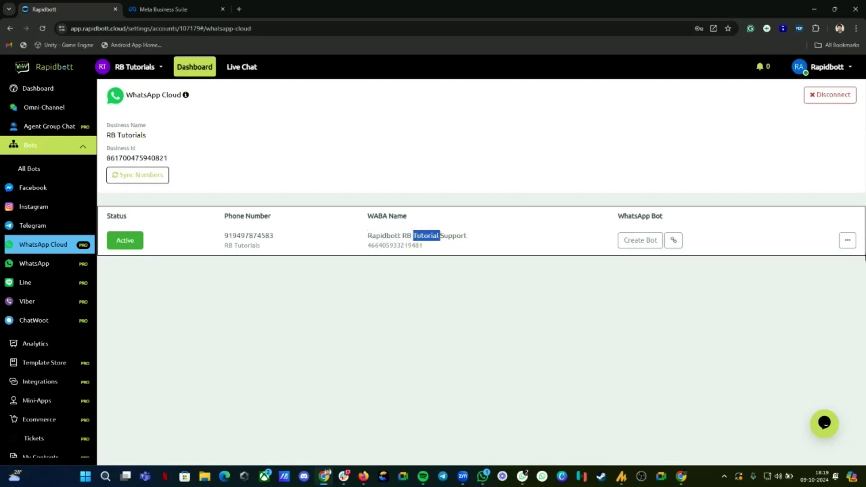
click(848, 241)
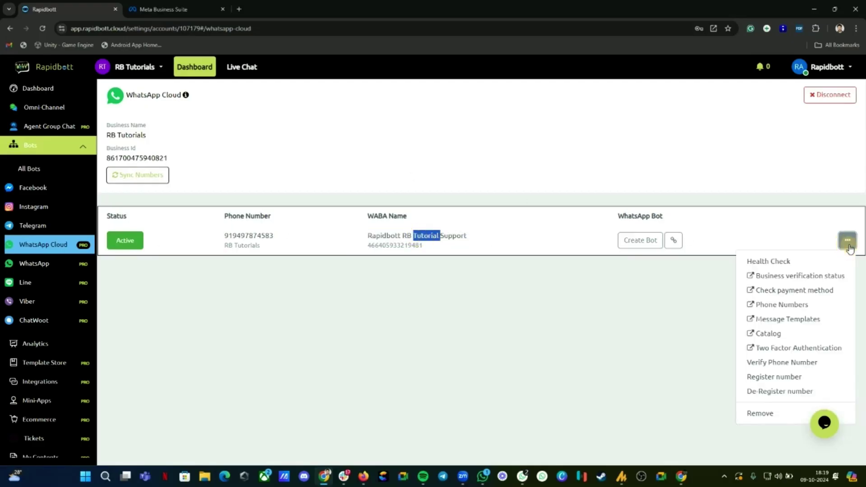
Step: Run a health check and review the business's LIMITED status and WABA payment method error
click(767, 261)
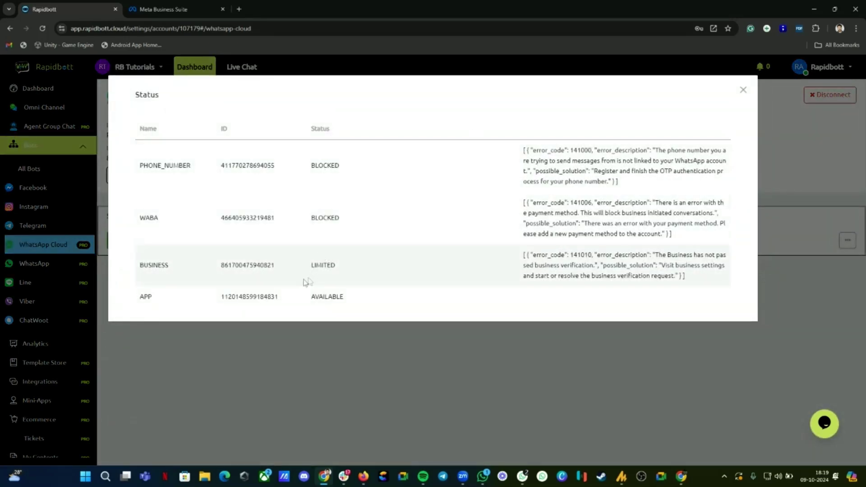
drag(696, 281, 460, 254)
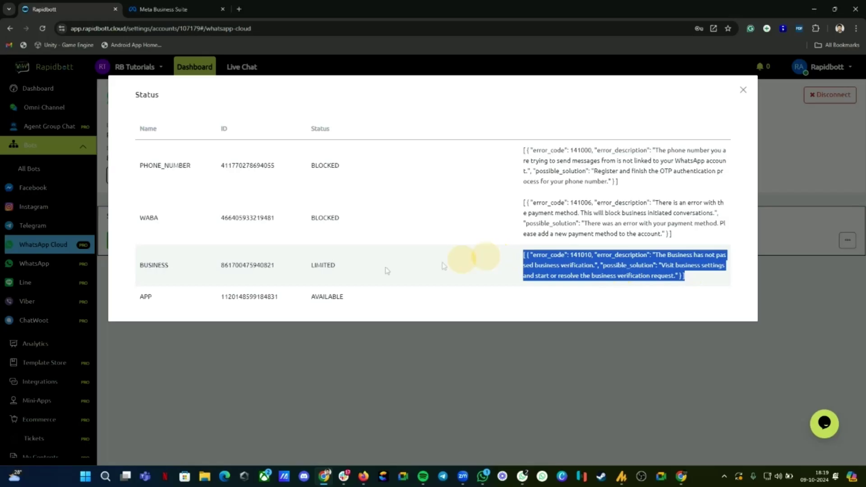
double_click(313, 267)
drag(672, 235, 518, 202)
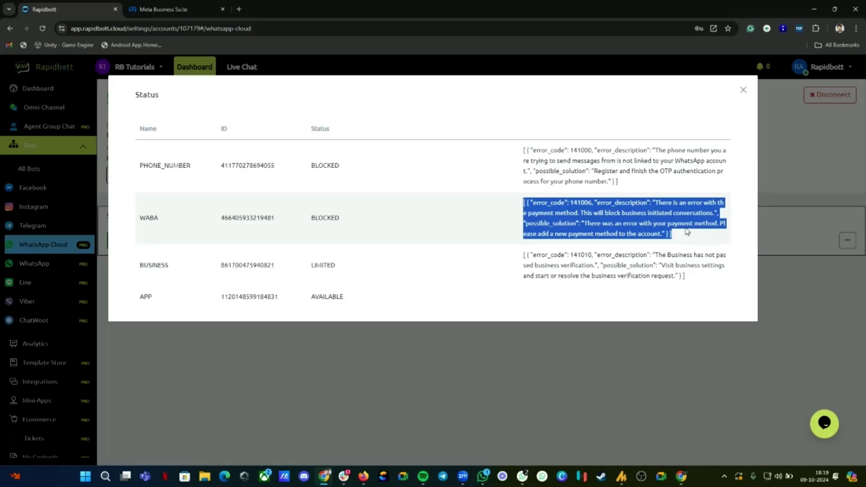
Step: Review the WABA and phone number BLOCKED statuses and errors, then close the results
click(293, 162)
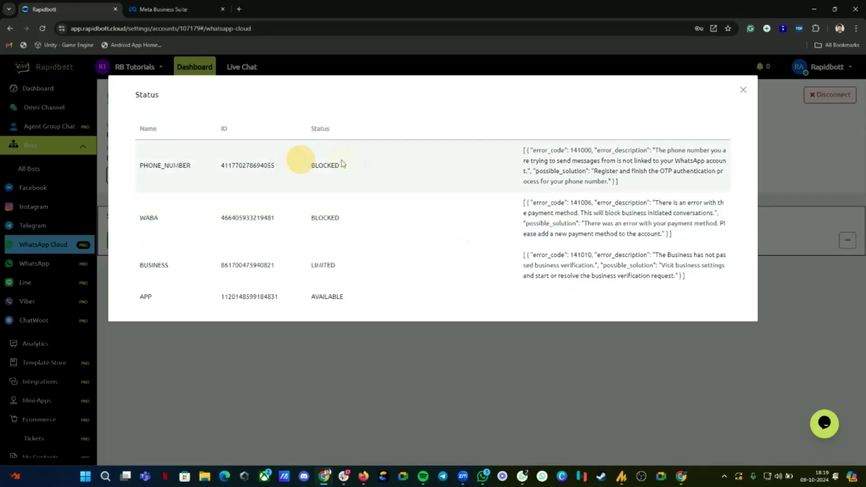
drag(313, 220, 340, 217)
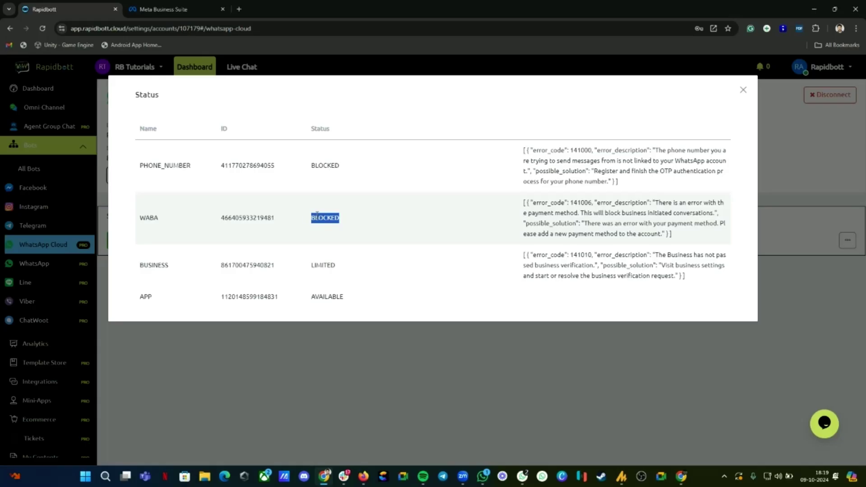
click(343, 229)
double_click(324, 166)
drag(524, 150, 630, 181)
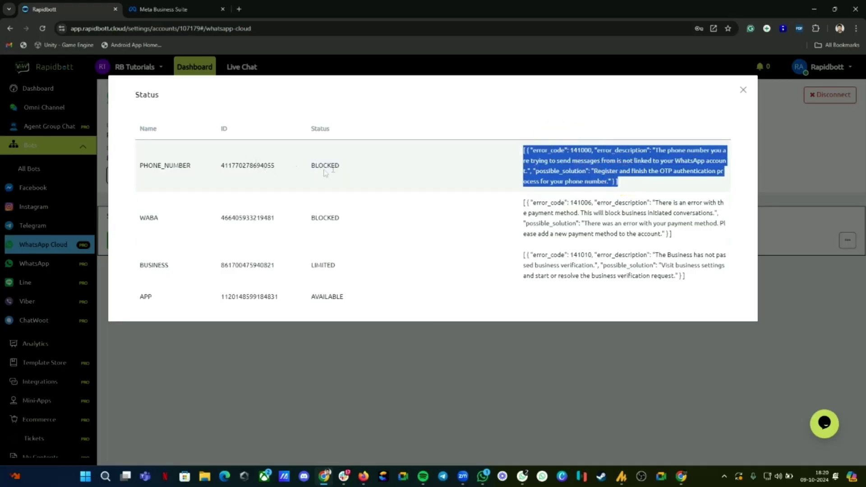
click(744, 90)
Step: Open the number's Phone Numbers page in WhatsApp Manager, then return to the Rapidbott tab
click(848, 240)
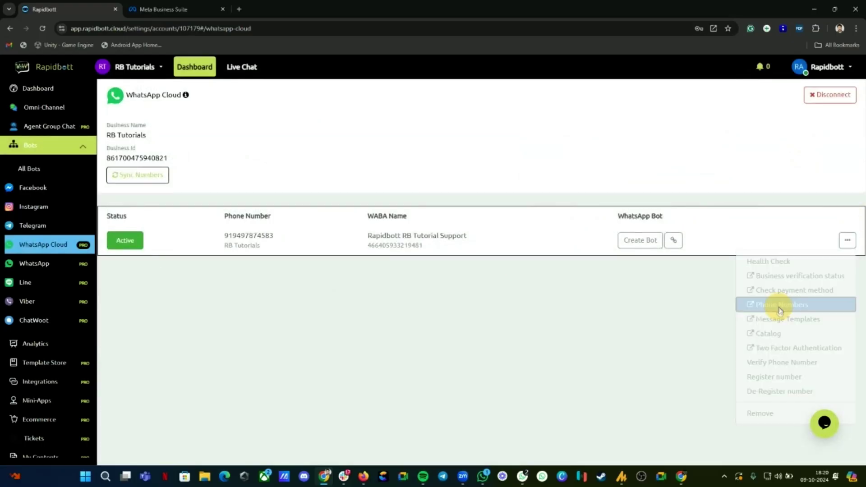
click(780, 305)
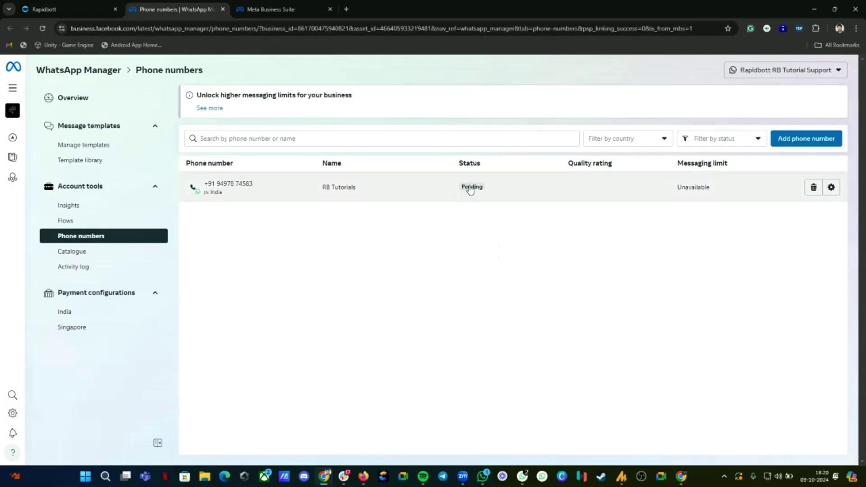
click(44, 9)
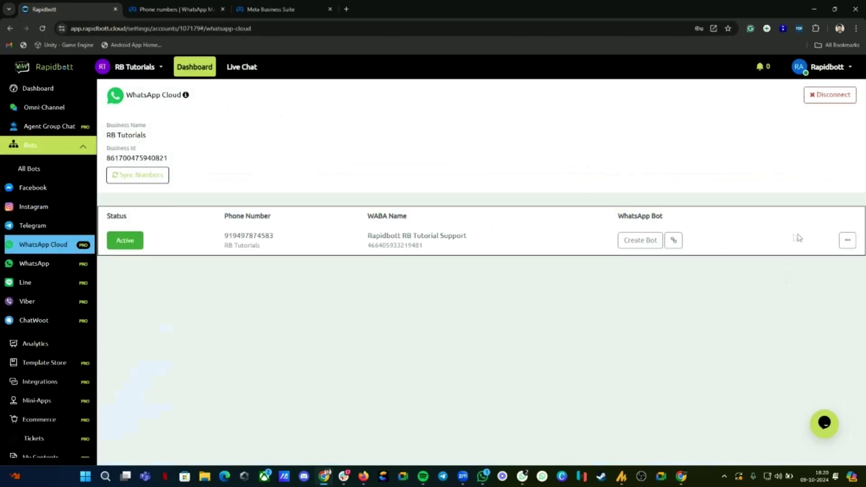
Step: Register the phone number from its row menu and confirm with Yes
click(847, 241)
click(773, 377)
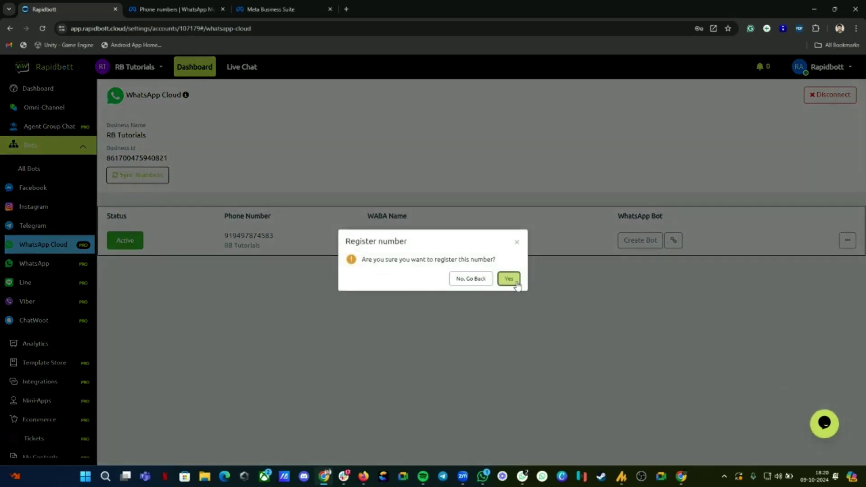
click(514, 281)
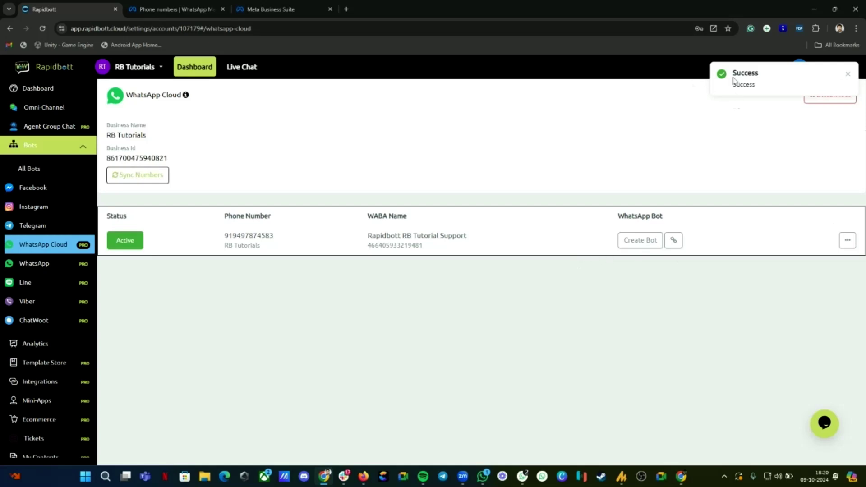
drag(770, 91, 715, 73)
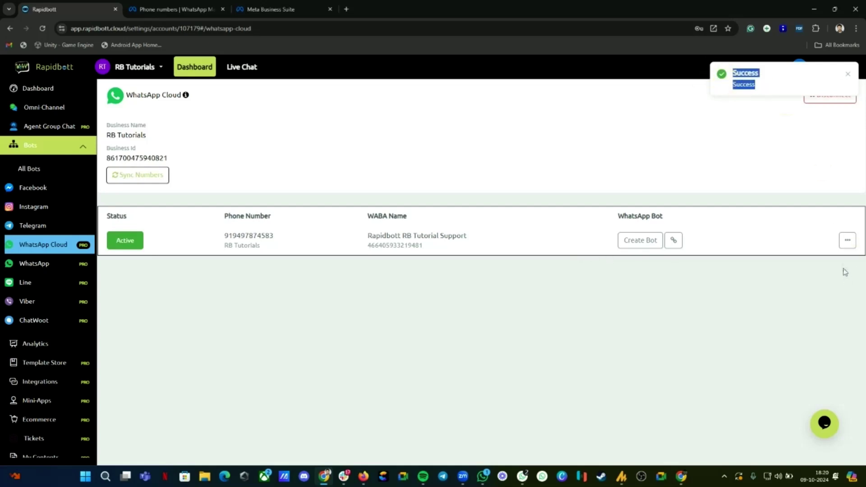
Step: Re-run the health check to see PHONE_NUMBER now LIMITED, then go to WhatsApp Manager
click(846, 246)
click(767, 260)
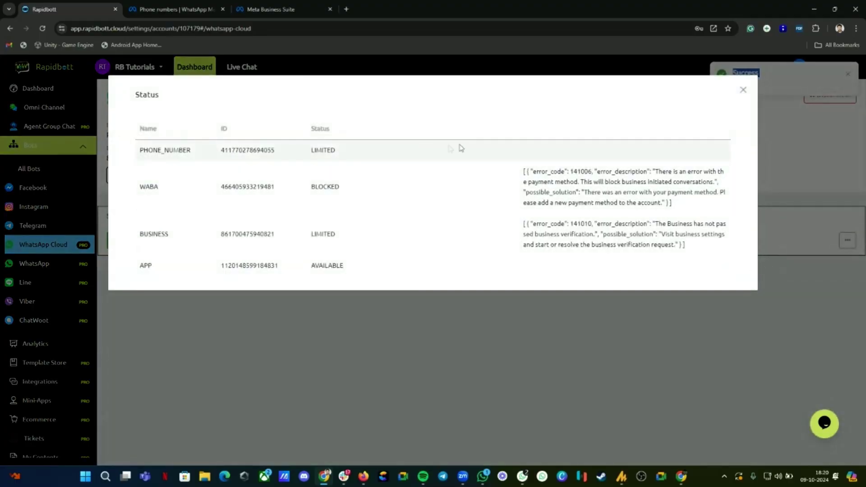
double_click(318, 150)
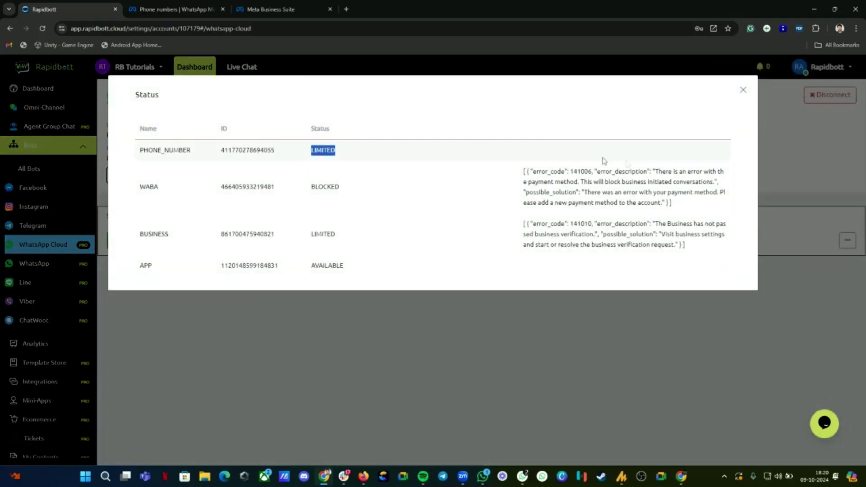
click(742, 90)
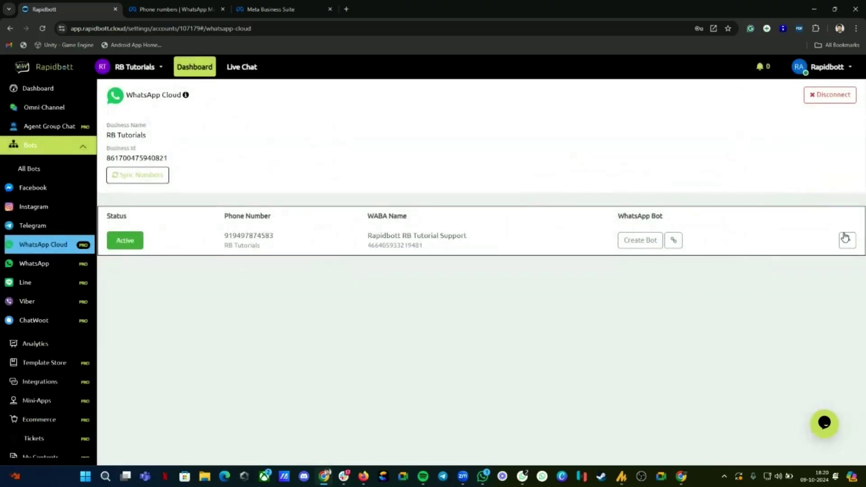
click(140, 11)
click(42, 29)
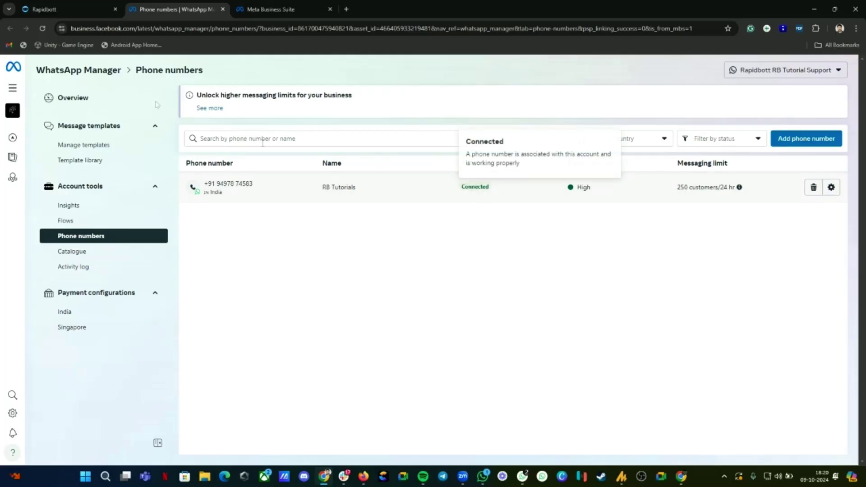
key(ctrl+shift+Tab)
click(176, 9)
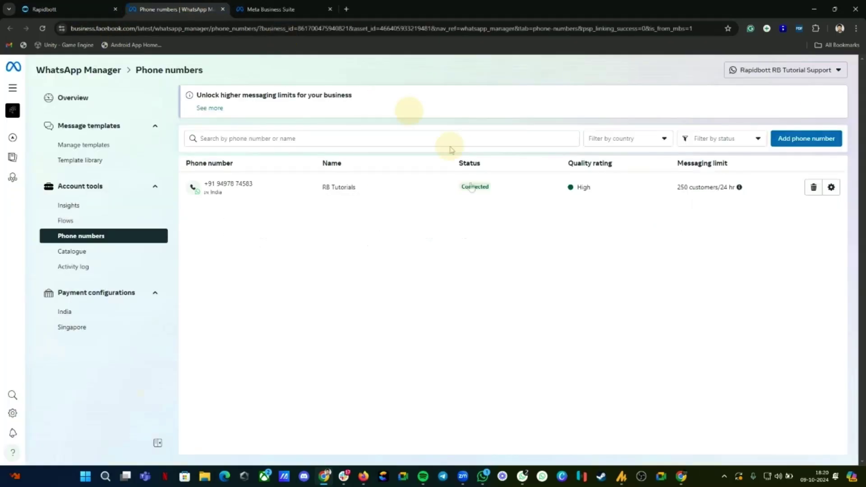
click(30, 17)
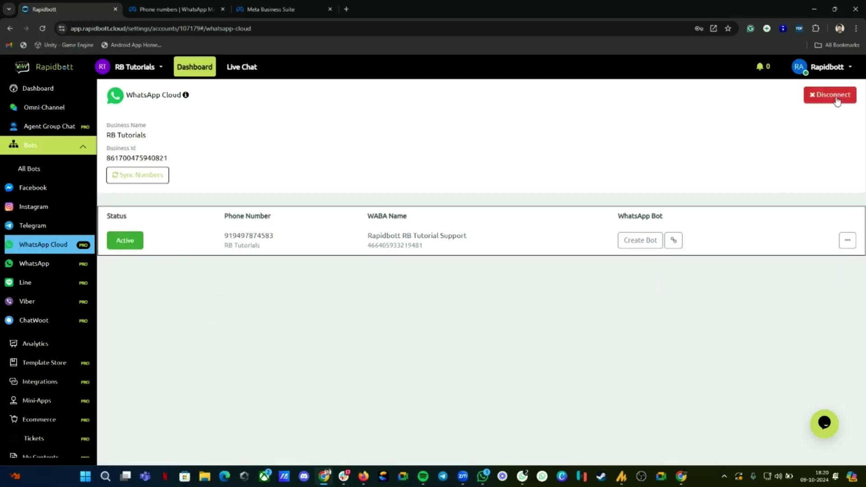
Step: Disconnect the WhatsApp Cloud account from Rapidbott, confirming Yes in the Disconnect account dialog
click(135, 67)
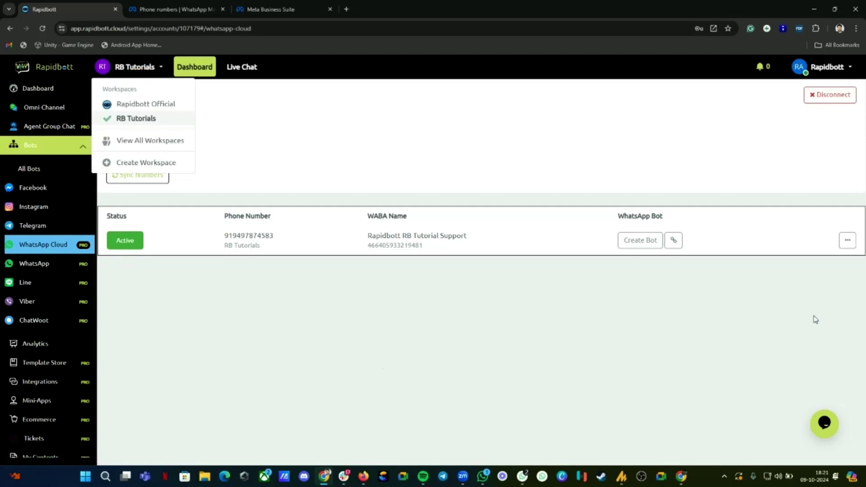
click(835, 97)
click(508, 289)
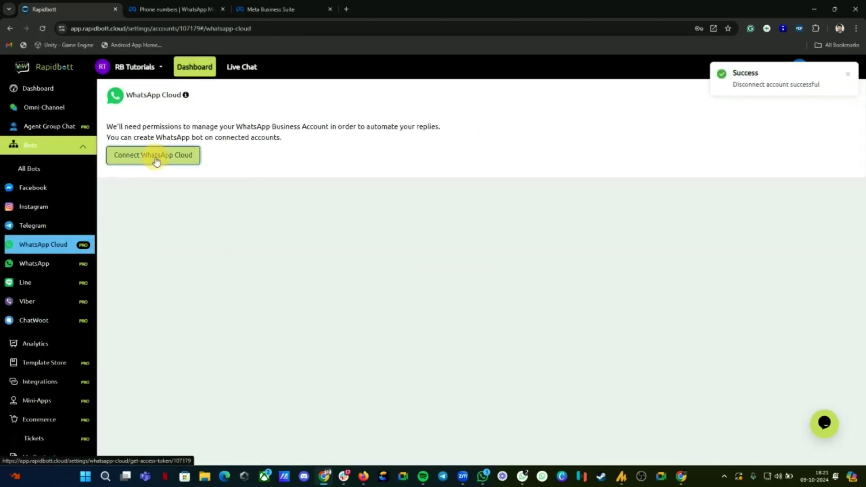
Step: Reconnect WhatsApp Cloud through Facebook with the signed-in account, selecting the RB Tutorials business portfolio
click(158, 157)
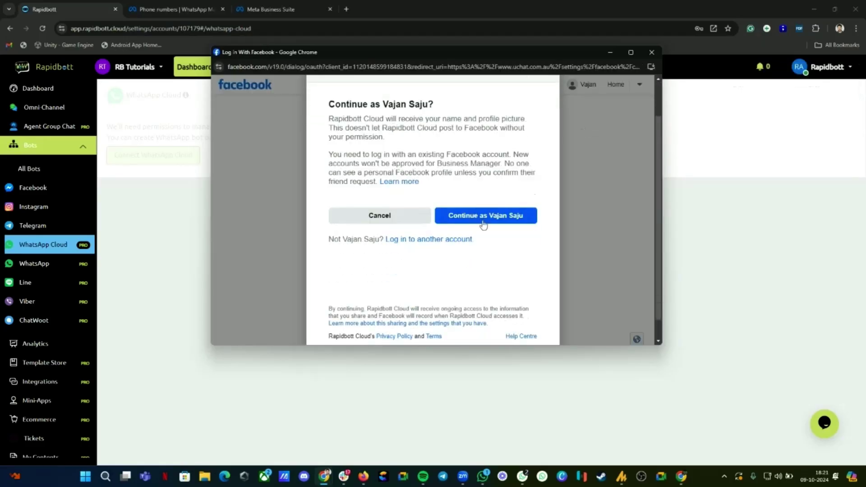
click(482, 220)
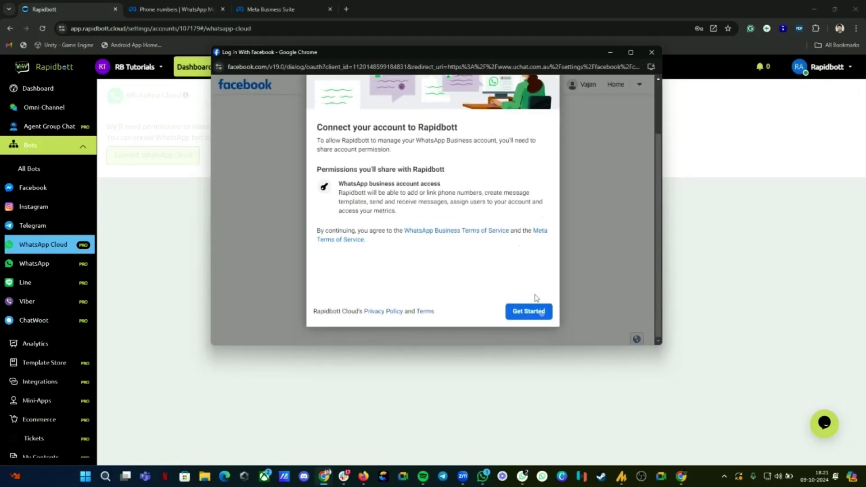
click(526, 309)
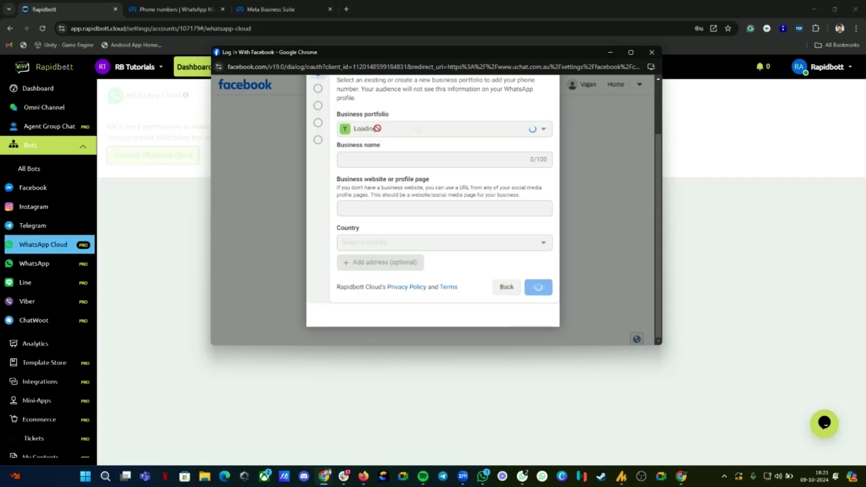
click(508, 131)
click(394, 170)
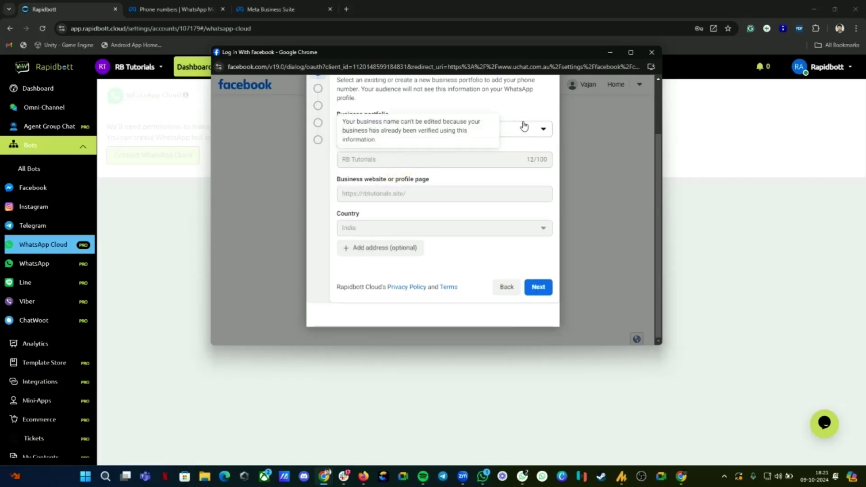
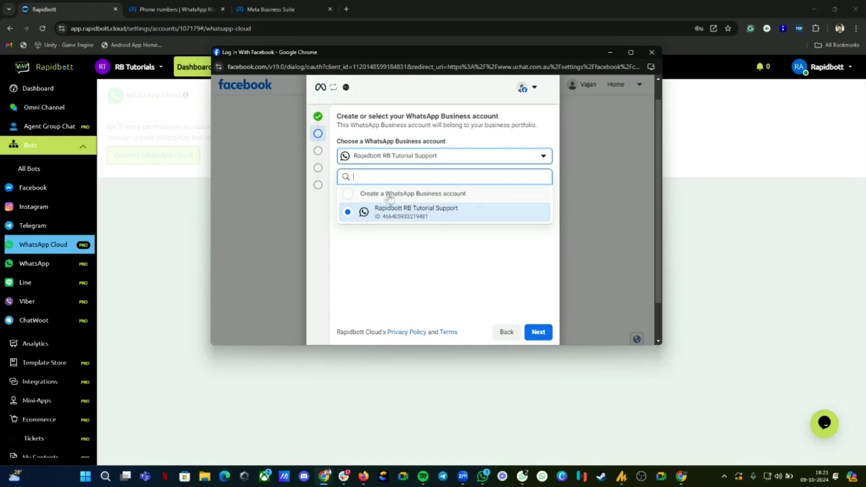
Step: Bring up the WhatsApp Business account choices in Facebook's setup window
click(348, 195)
Step: Choose a new WhatsApp Business account and profile, naming it Rapidbott RB Tutorials Sales with display name RB Tutorials
click(443, 193)
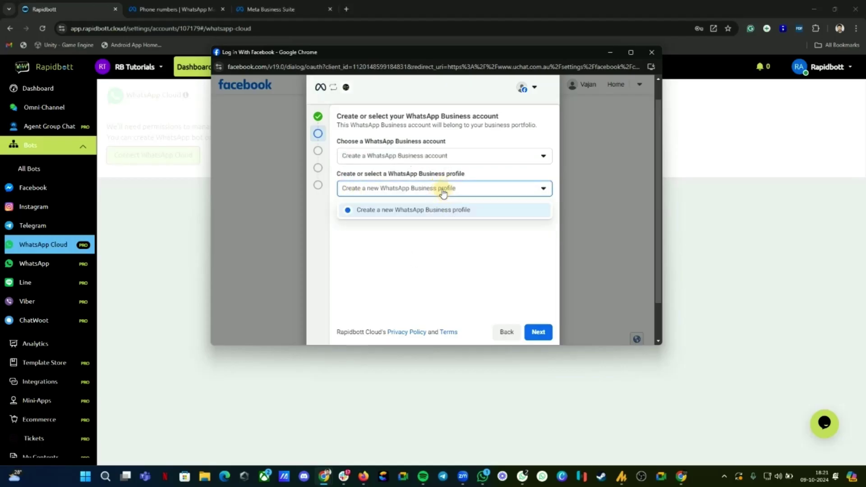
click(437, 213)
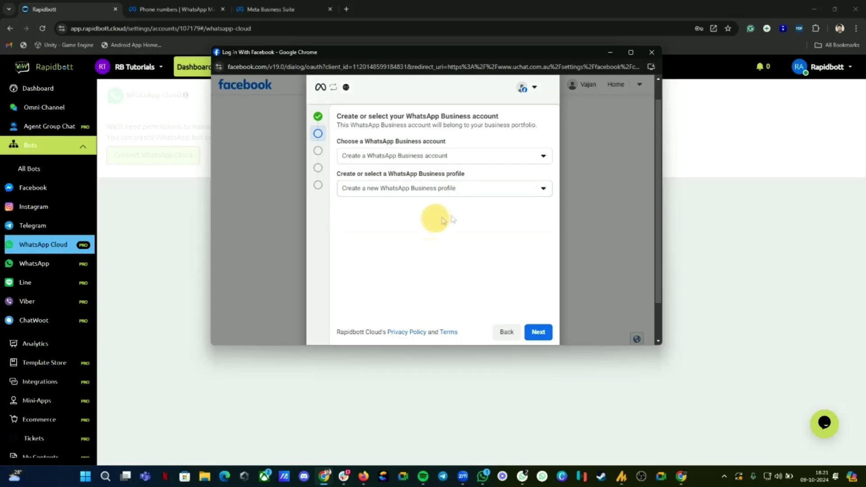
click(538, 332)
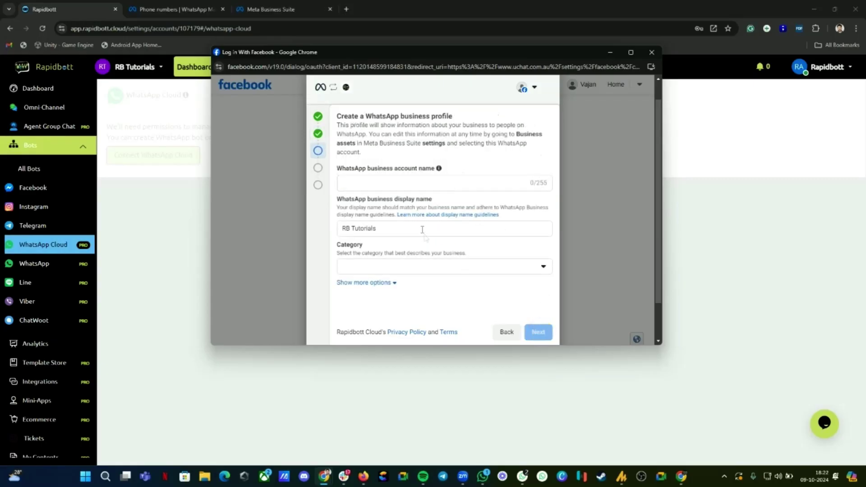
click(423, 184)
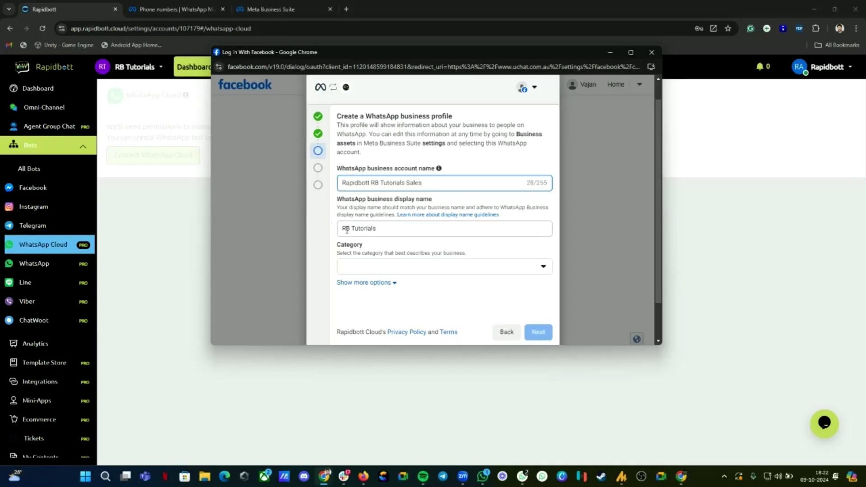
drag(343, 228, 375, 228)
Step: Check the business portfolio in Meta Business Suite, then return to the Facebook setup window
click(271, 9)
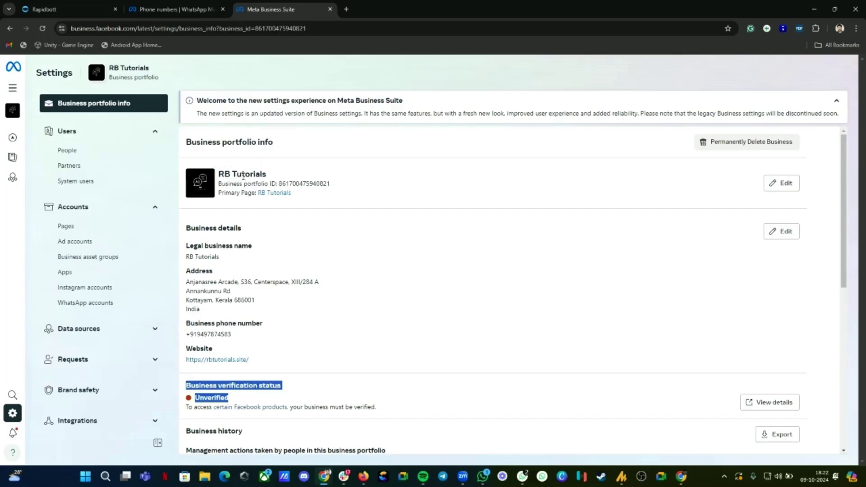
click(105, 8)
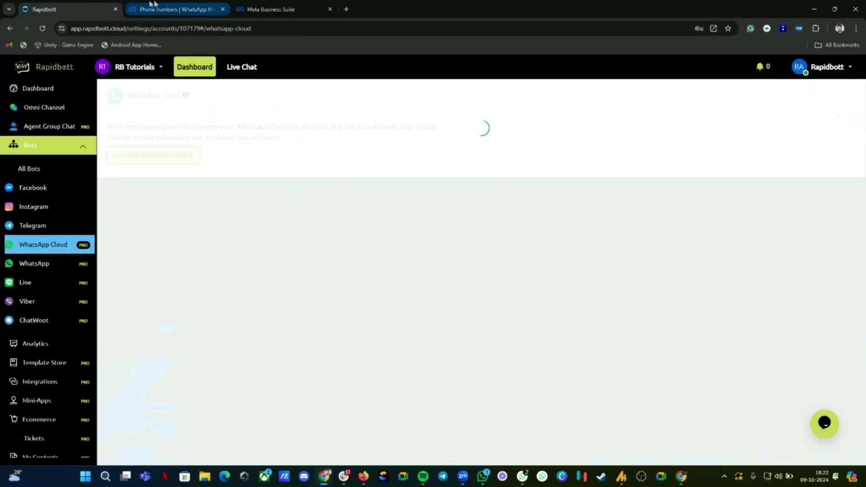
mouse_move(345, 479)
click(367, 429)
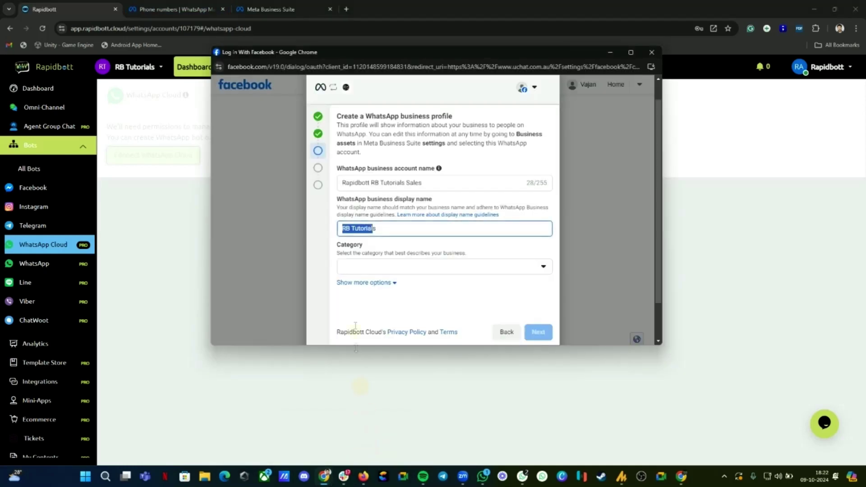
Step: Set the business category to Education and continue to the phone number step
click(398, 233)
click(387, 267)
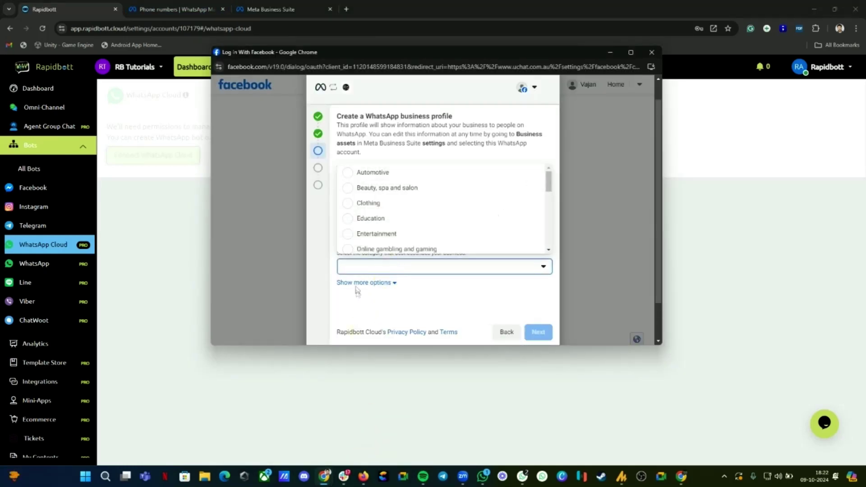
click(347, 218)
click(538, 330)
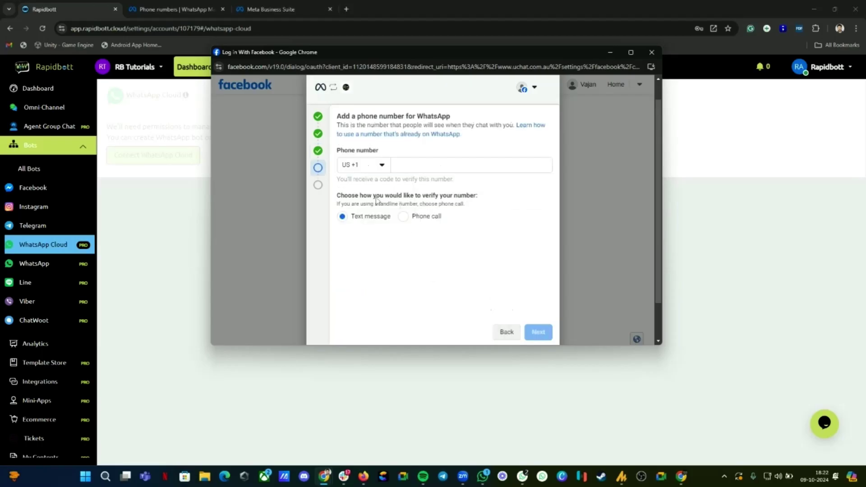
Step: Enter the business phone number with its country code and submit it for verification
click(406, 167)
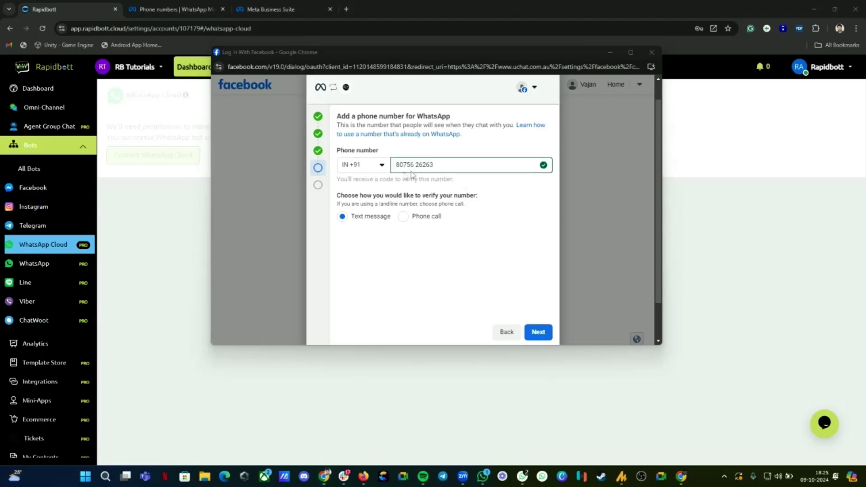
click(421, 167)
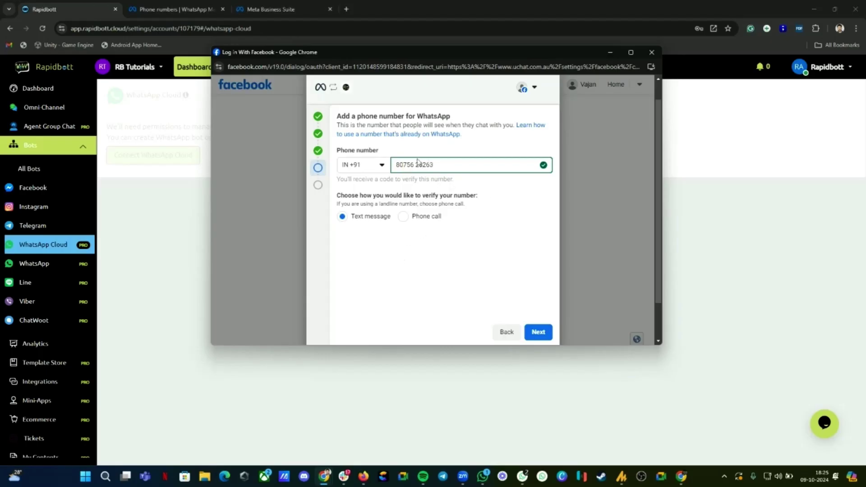
click(539, 332)
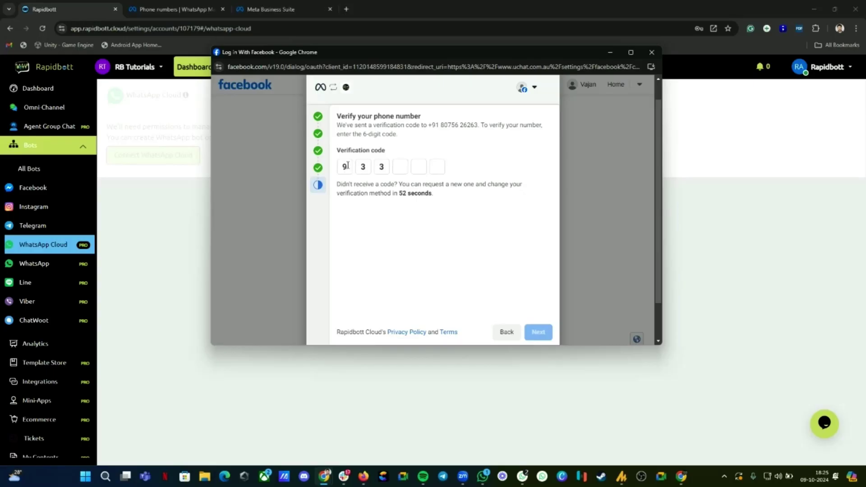
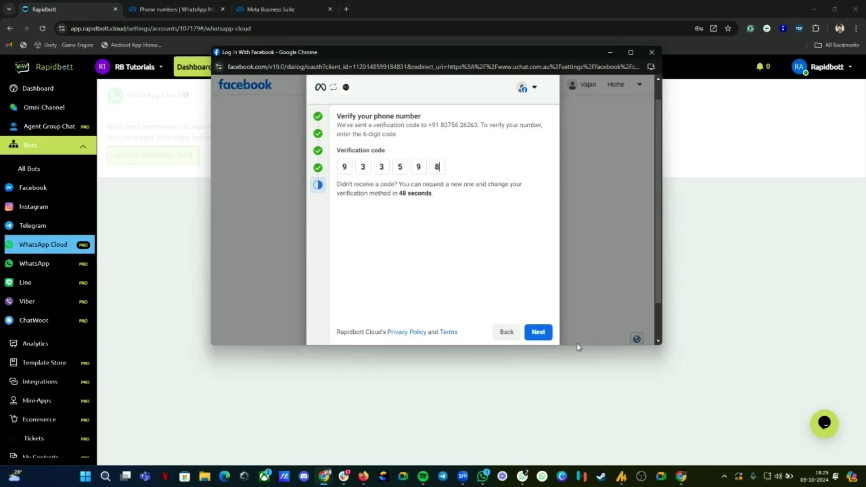
Step: Enter the 6-digit SMS verification code and approve Rapidbott Cloud's access
click(536, 331)
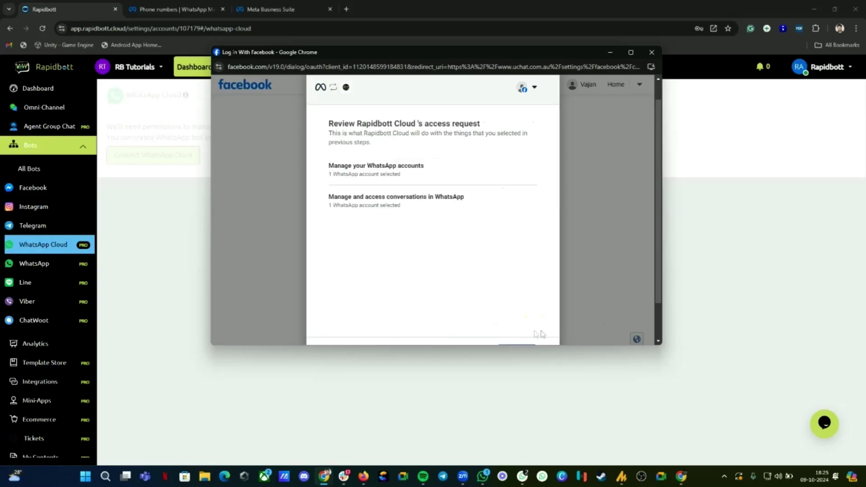
click(521, 309)
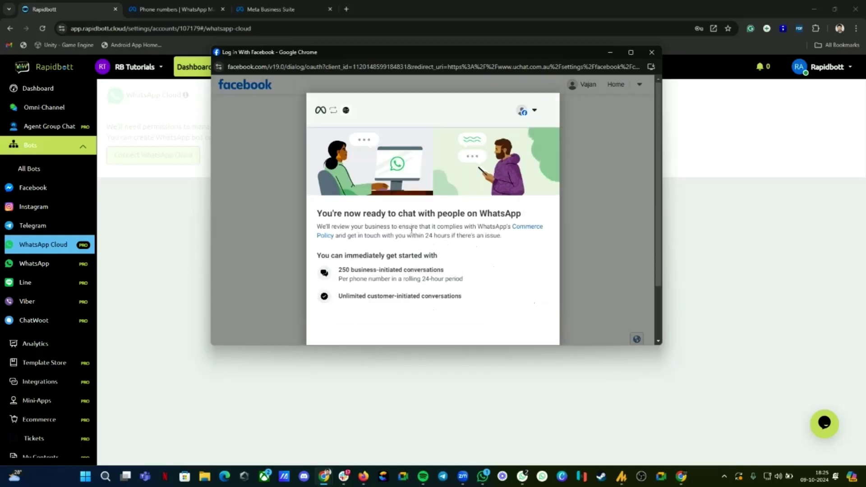
Step: Finish the Facebook setup and sync numbers until Rapidbott RB Tutorials Sales appears beside Support
click(532, 312)
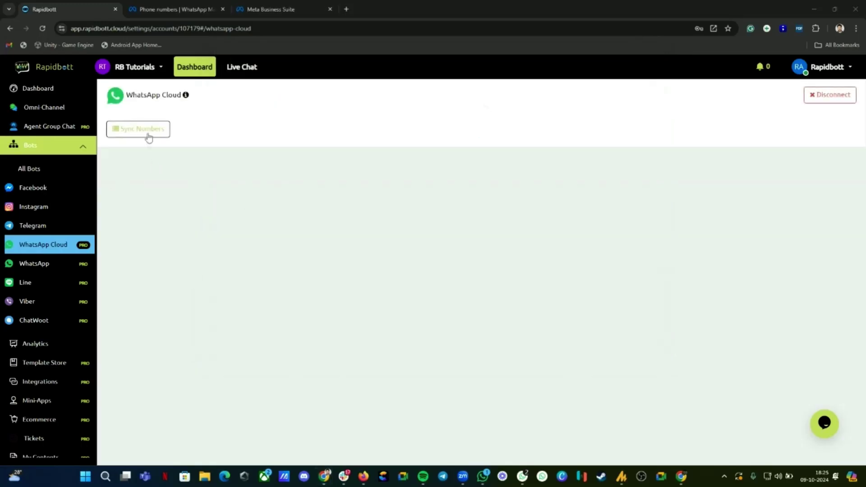
click(146, 132)
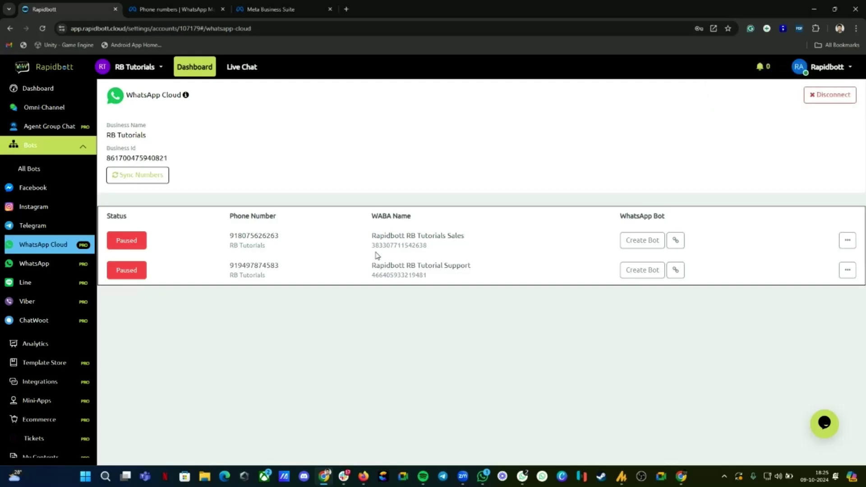
click(139, 177)
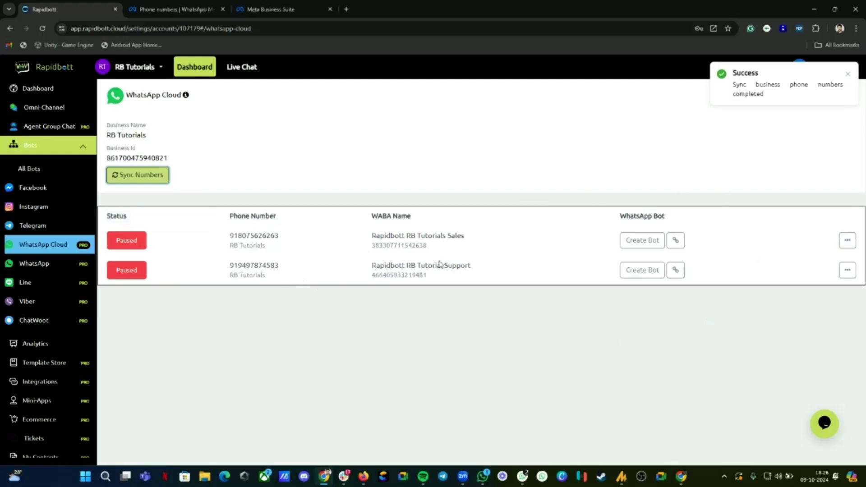
drag(369, 239, 467, 244)
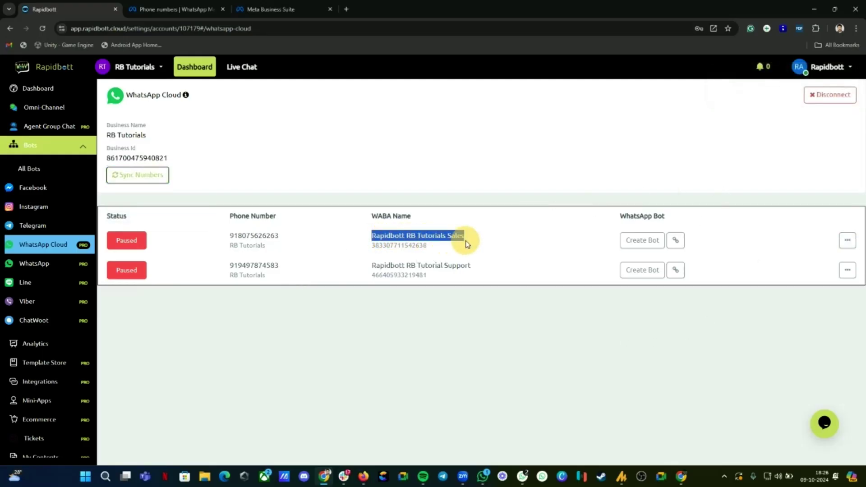
Step: Run a health check on the Sales number and view its phone numbers in Meta
click(848, 240)
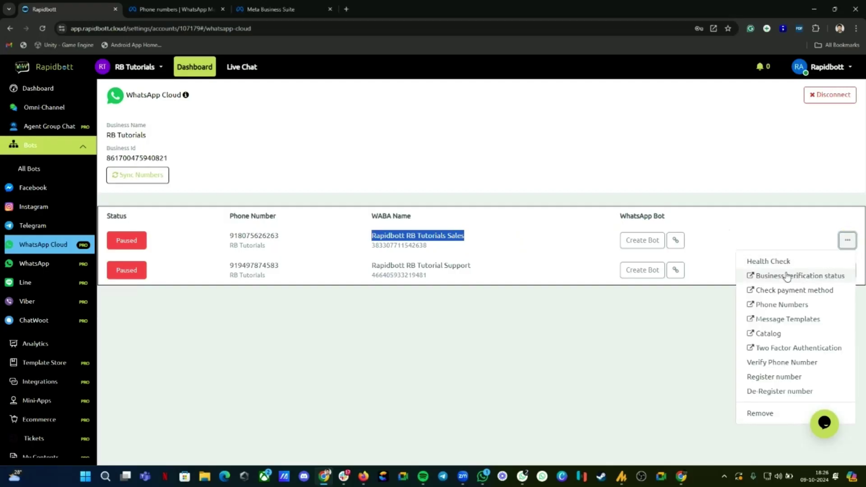
click(785, 263)
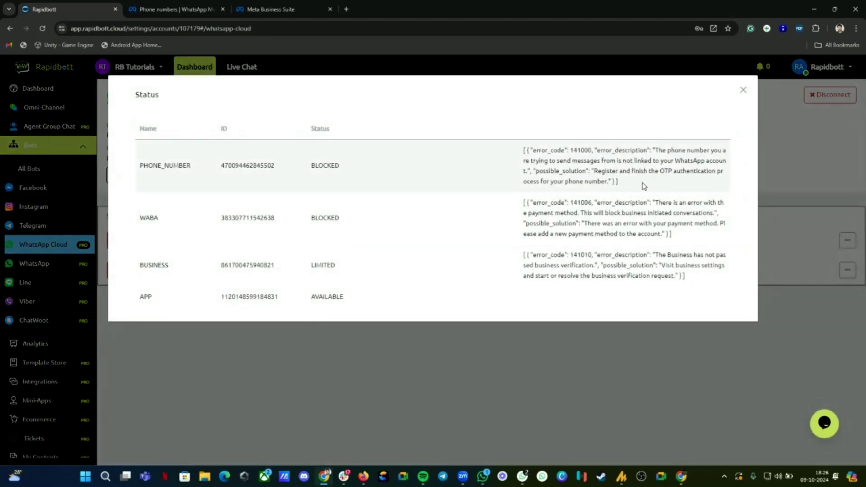
drag(642, 183, 522, 150)
click(742, 90)
click(846, 240)
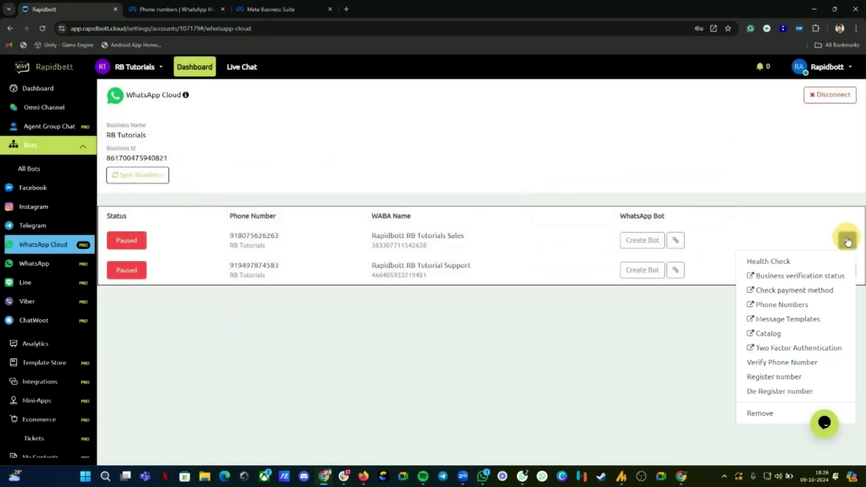
click(772, 305)
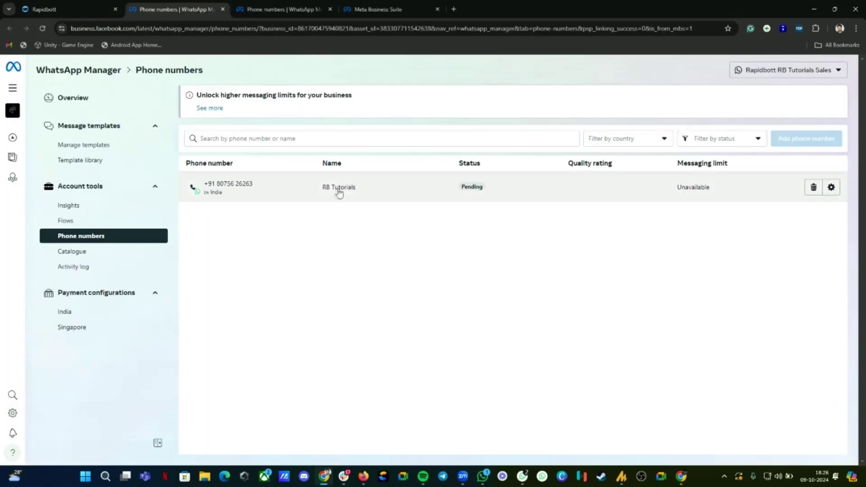
click(67, 9)
Step: Register the Sales number from its actions menu
click(847, 240)
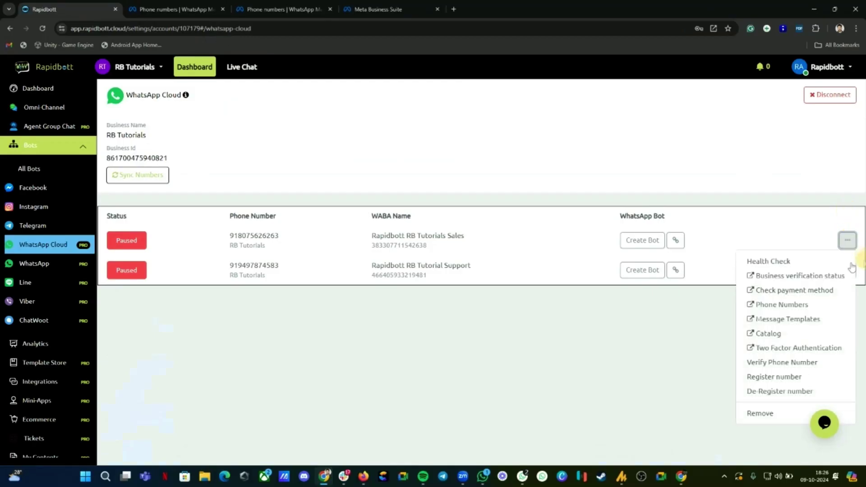
click(774, 377)
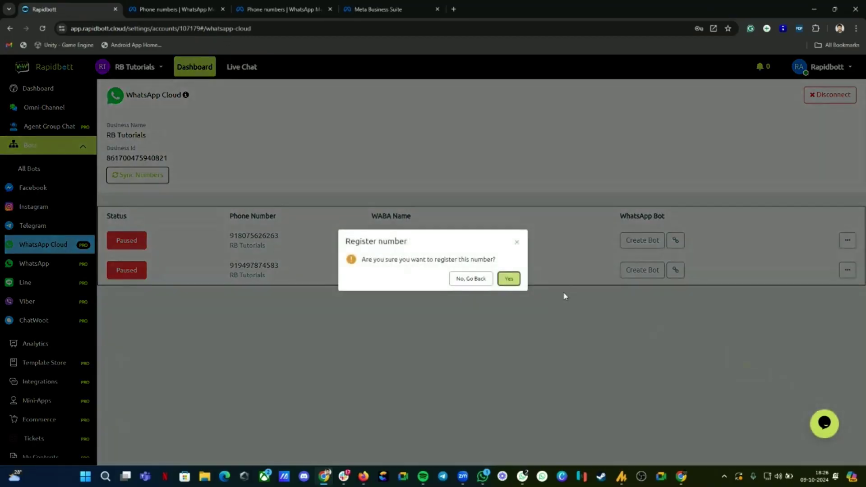
click(508, 277)
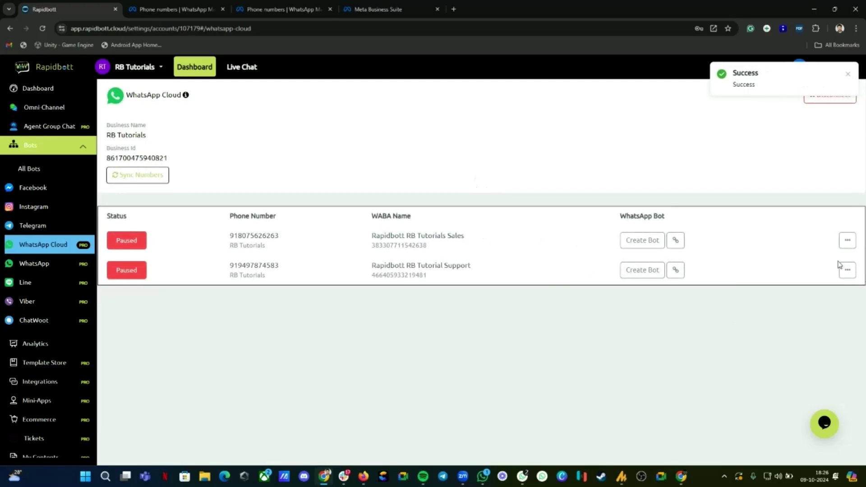
Step: Refresh the Sales and Support phone number pages in WhatsApp Manager to confirm both are Connected
click(143, 6)
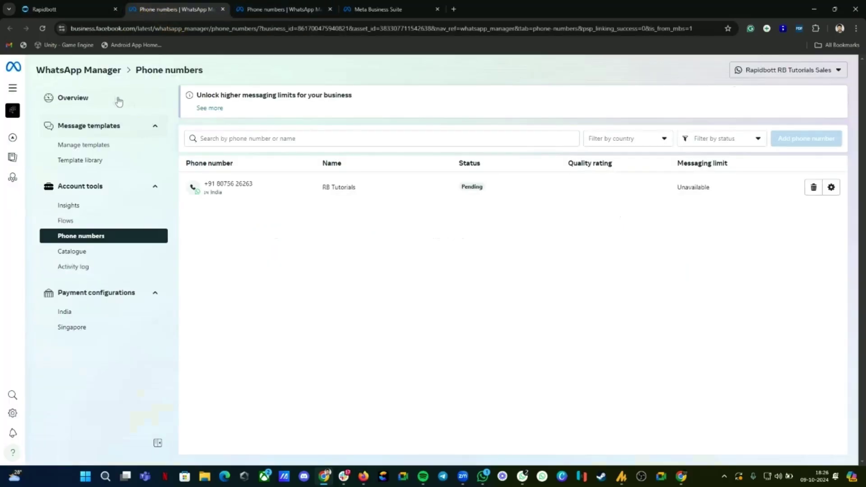
click(43, 28)
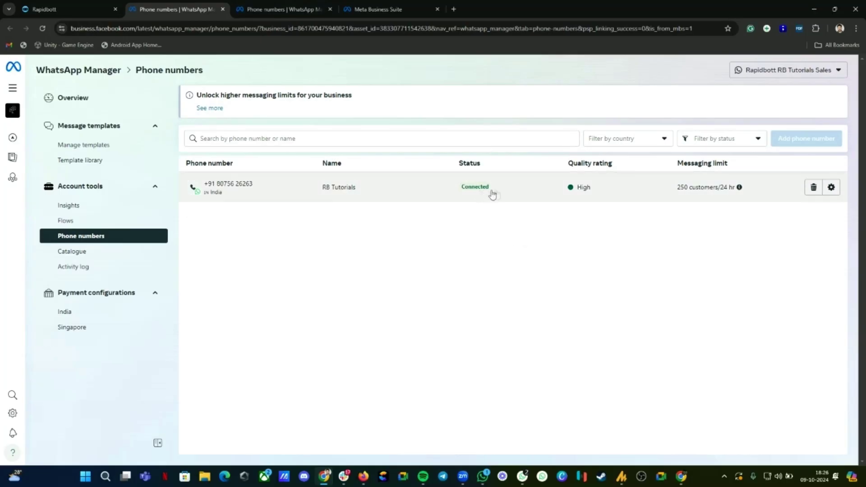
click(288, 9)
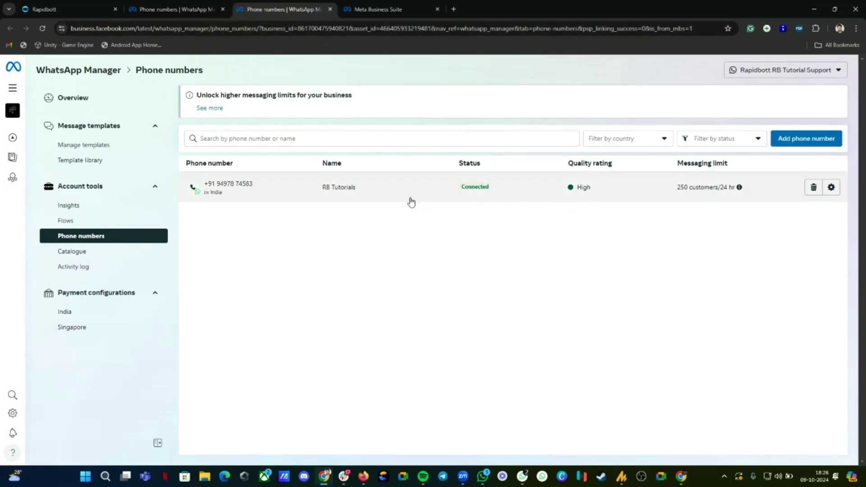
click(42, 28)
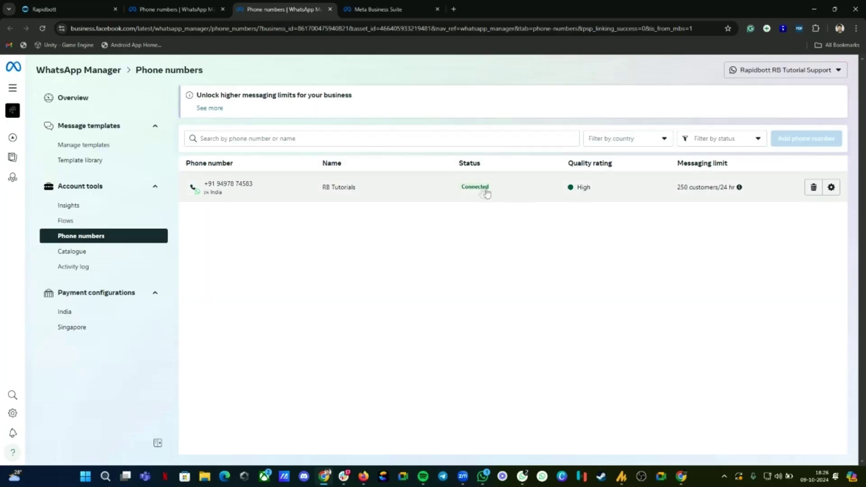
click(68, 9)
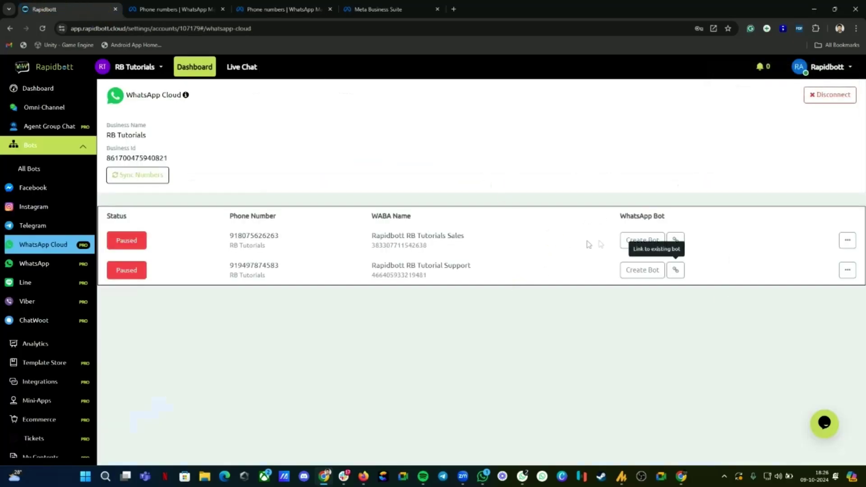
Step: Check the plan's 1/1 bot allowance on the workspace dashboard
click(628, 249)
mouse_move(106, 285)
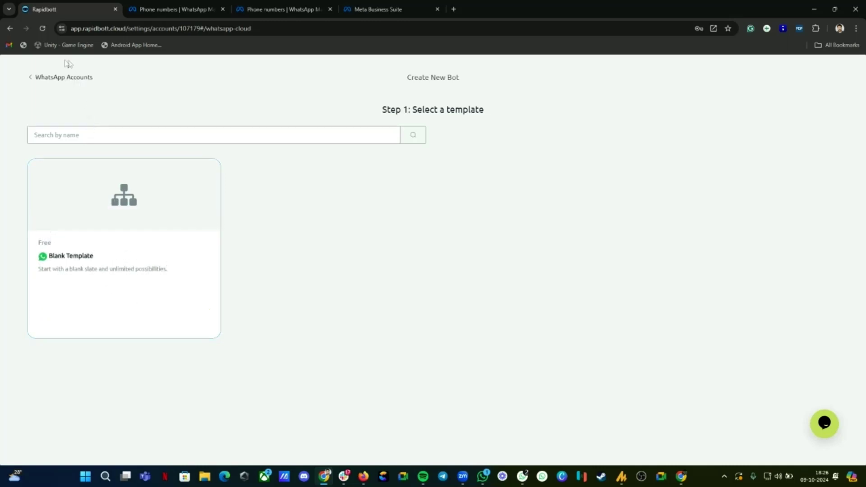
click(53, 77)
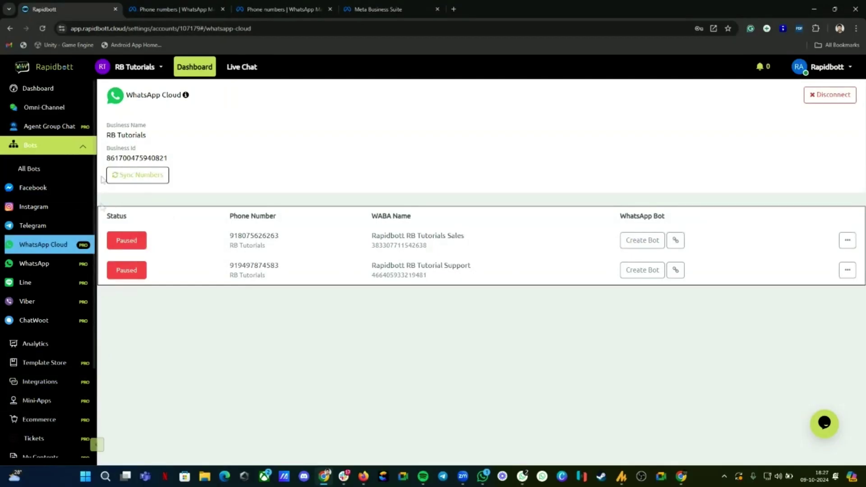
click(38, 88)
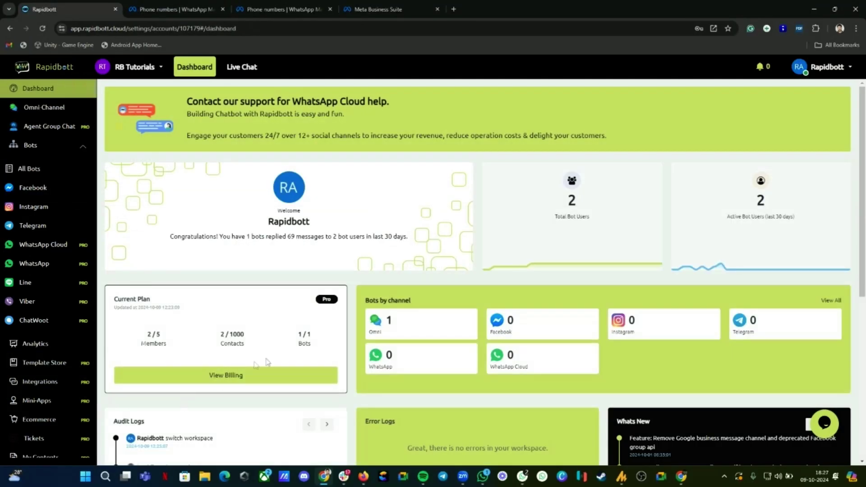
click(301, 337)
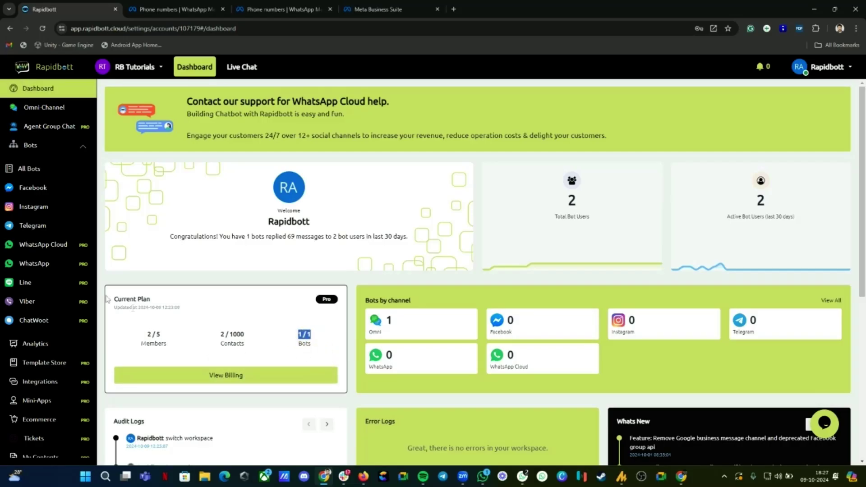
click(68, 244)
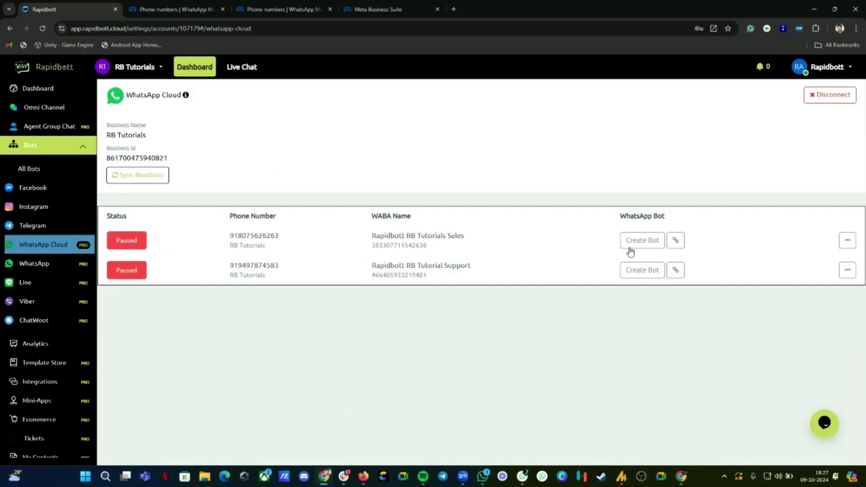
Step: Resume automation on both the Support and Sales numbers so they show Active
click(642, 242)
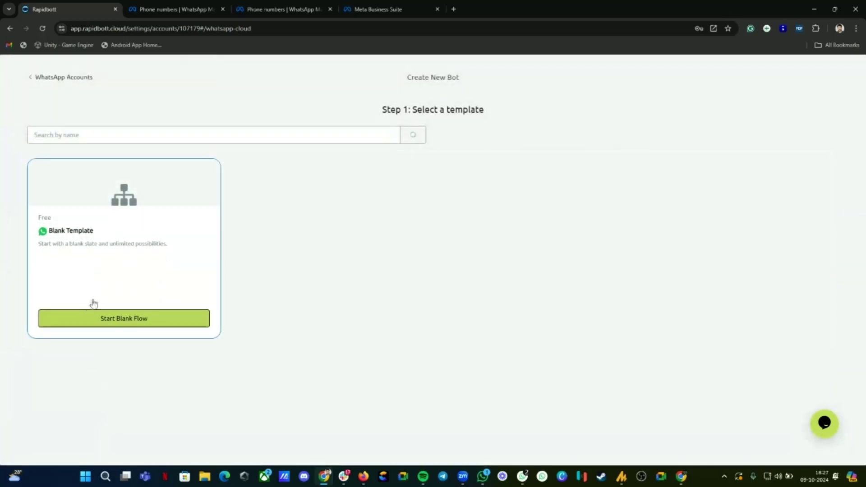
click(50, 77)
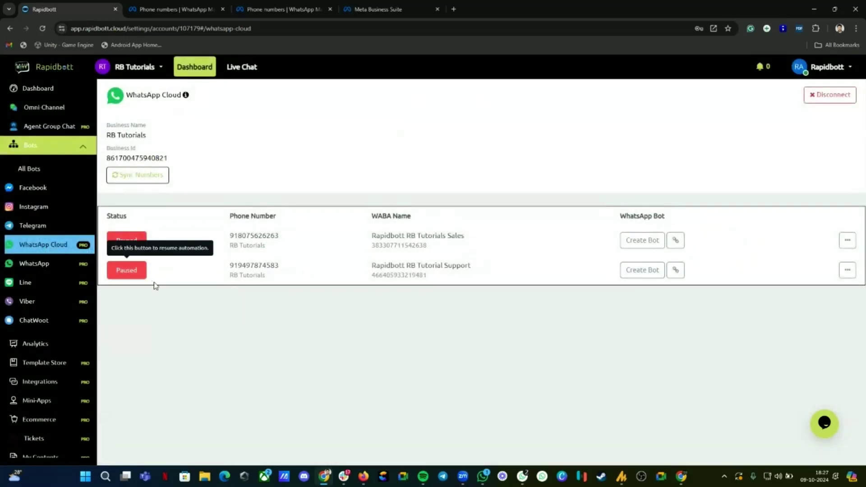
click(131, 269)
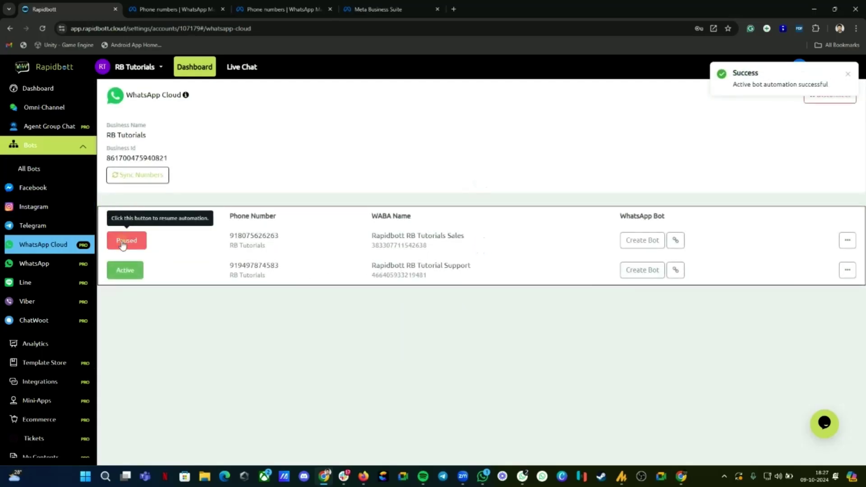
click(124, 239)
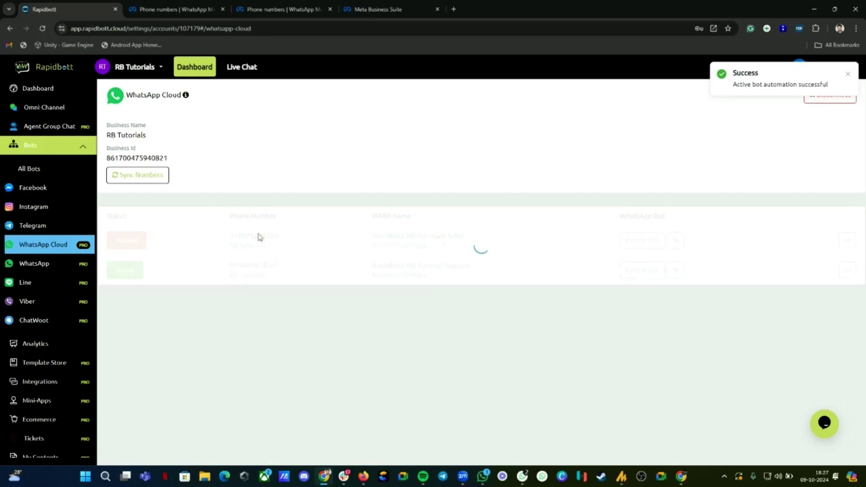
Step: Try creating a blank-flow bot named Support Bot, which is refused at the 1/1 bot limit
click(640, 270)
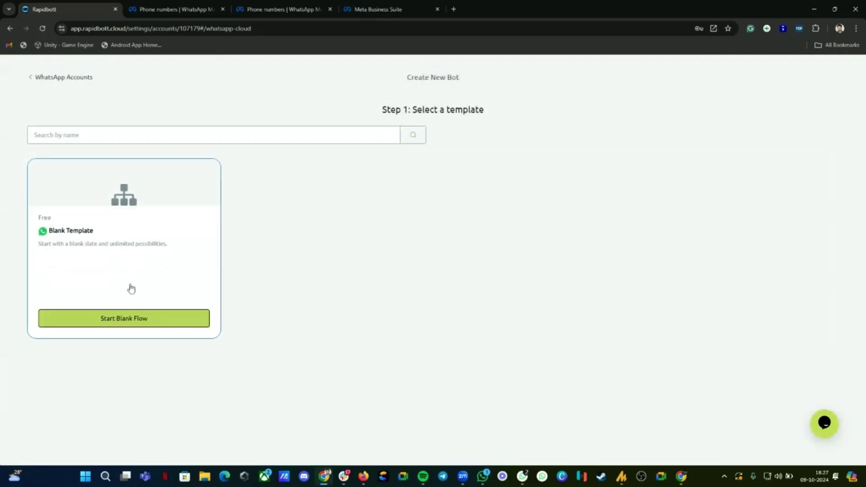
click(129, 315)
click(355, 149)
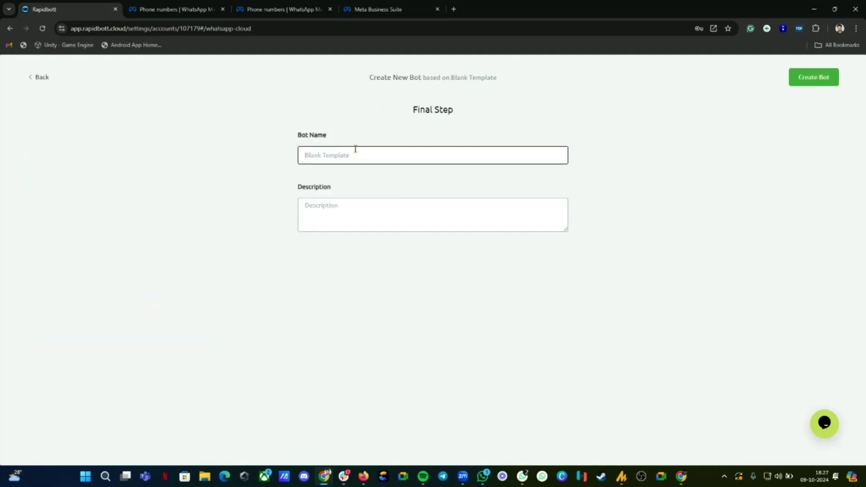
text(Support Bot)
click(818, 77)
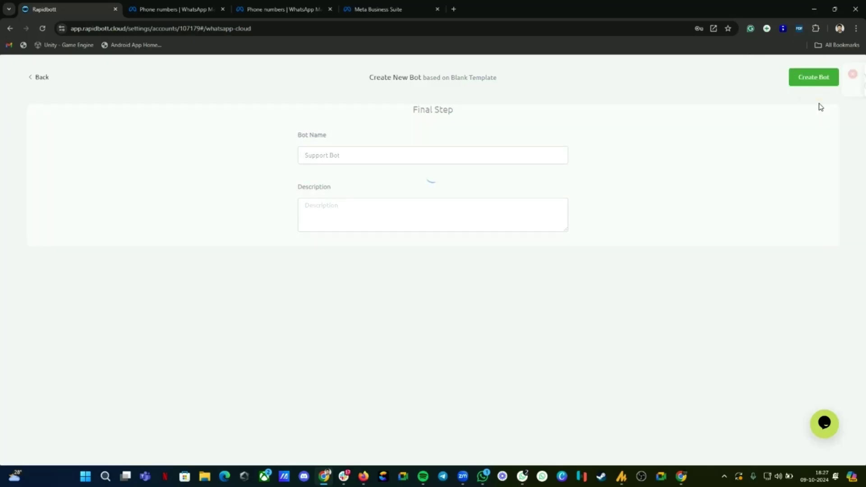
click(564, 204)
drag(732, 77, 168, 86)
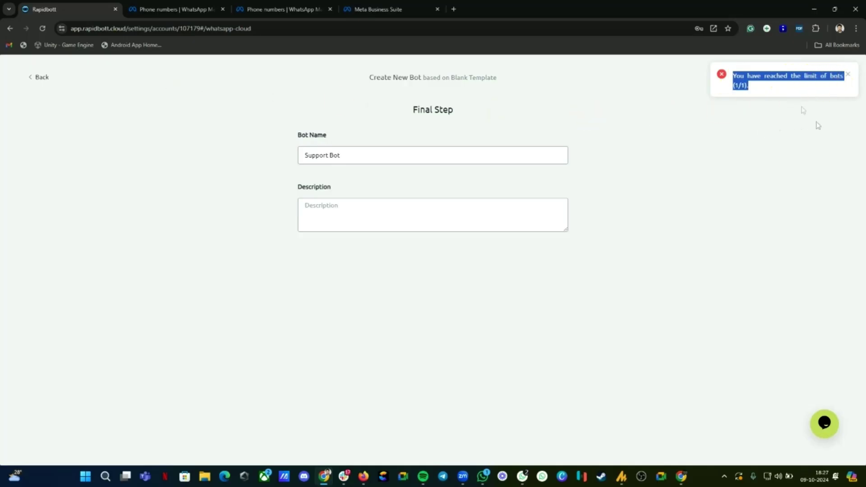
click(43, 78)
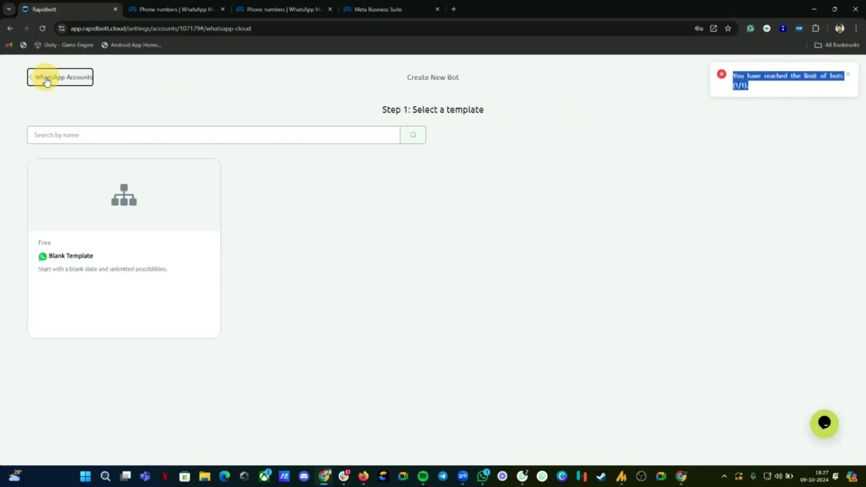
click(39, 77)
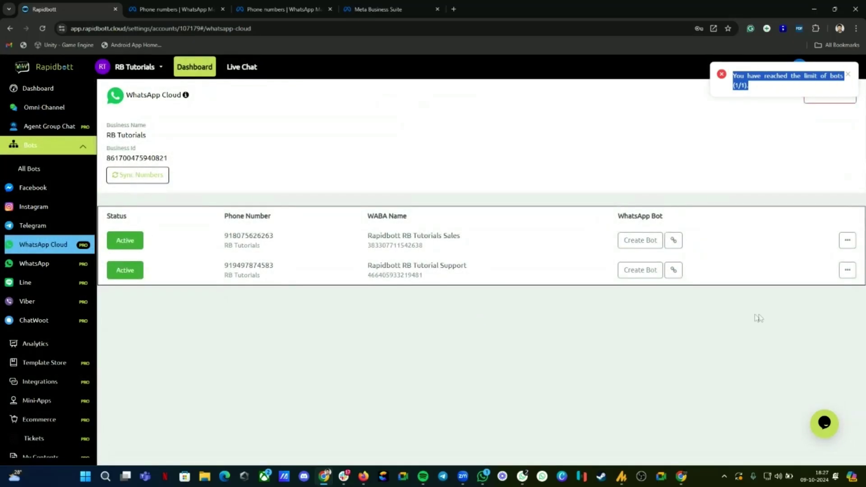
Step: Find no existing bot to link to the Support number, then go to the All Bots list
click(672, 269)
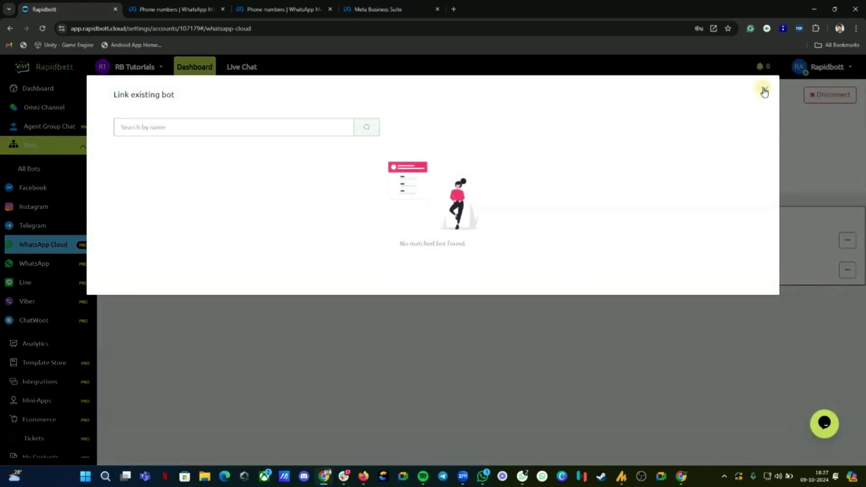
click(765, 90)
click(50, 108)
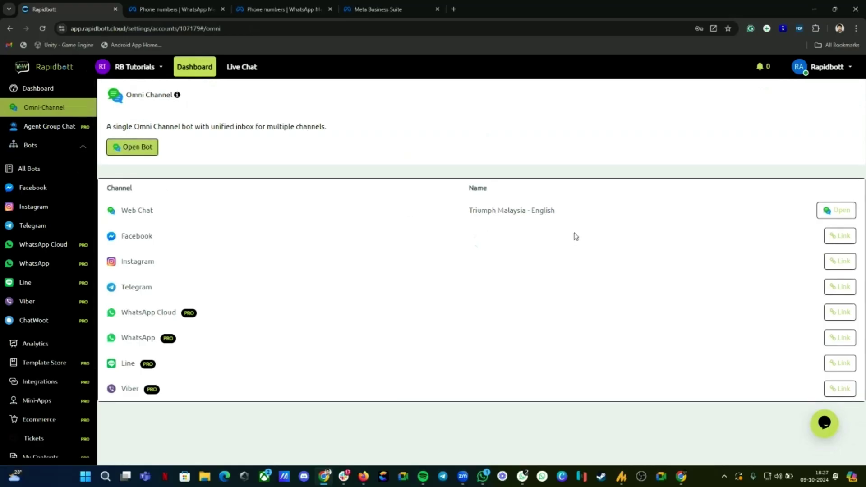
click(56, 170)
Step: Delete the Triumph Malaysia - English bot, confirming with DELETE, and return to WhatsApp Cloud
click(273, 193)
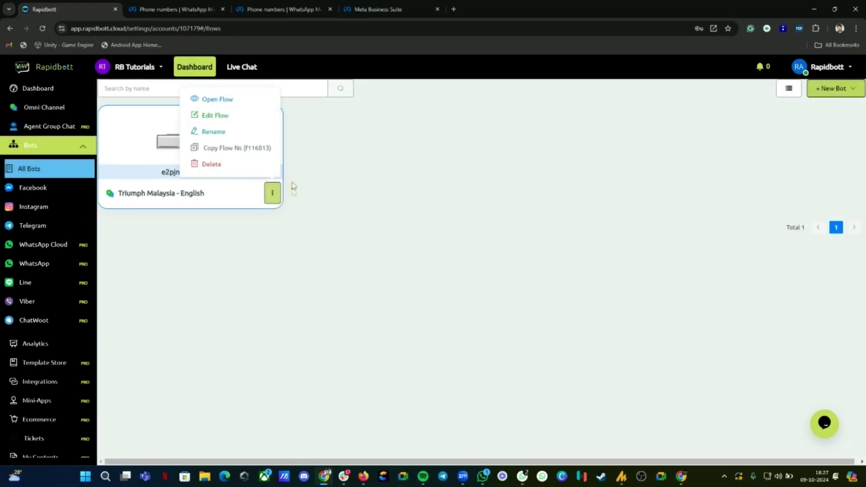
click(223, 164)
double_click(381, 257)
key(ctrl+c)
click(379, 284)
key(ctrl+v)
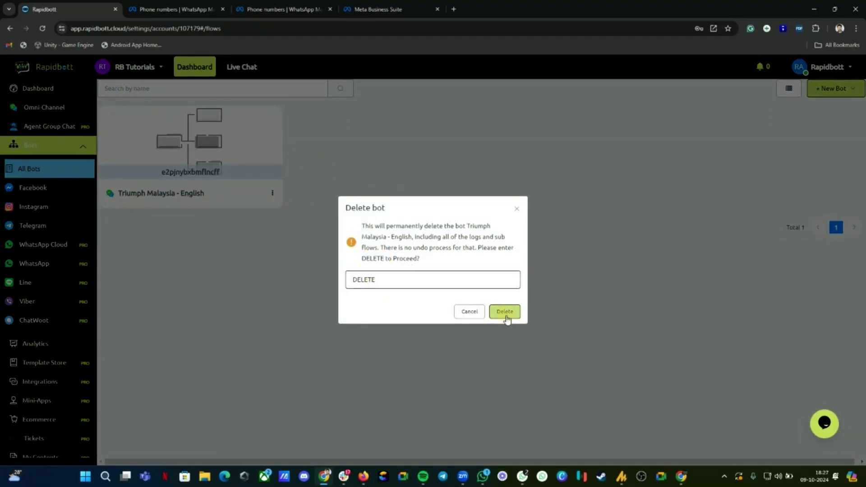
click(503, 312)
click(58, 245)
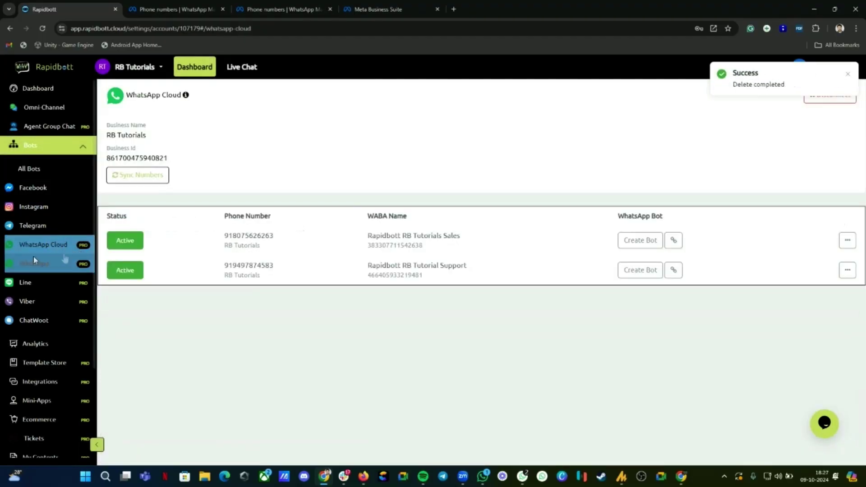
Step: Create a Start Blank Flow bot named 'Support bot' on the Support row and open its Main Flow
click(648, 271)
mouse_move(87, 299)
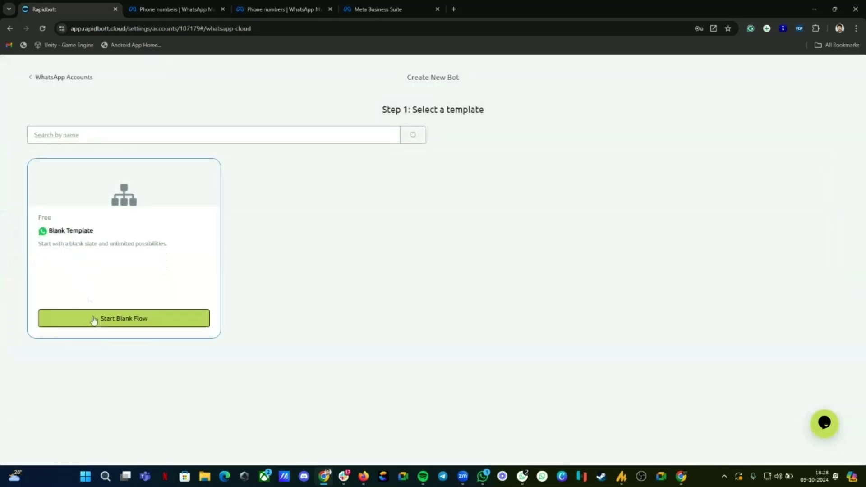
click(154, 322)
click(349, 154)
text(Support bot)
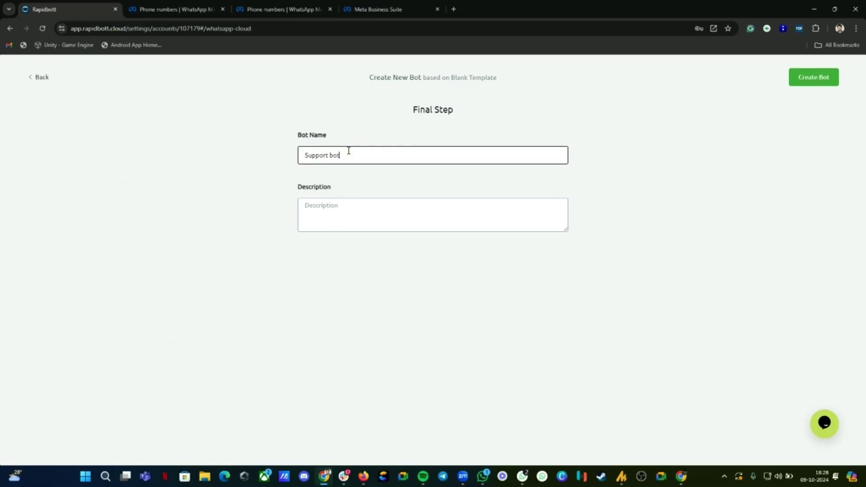
click(819, 86)
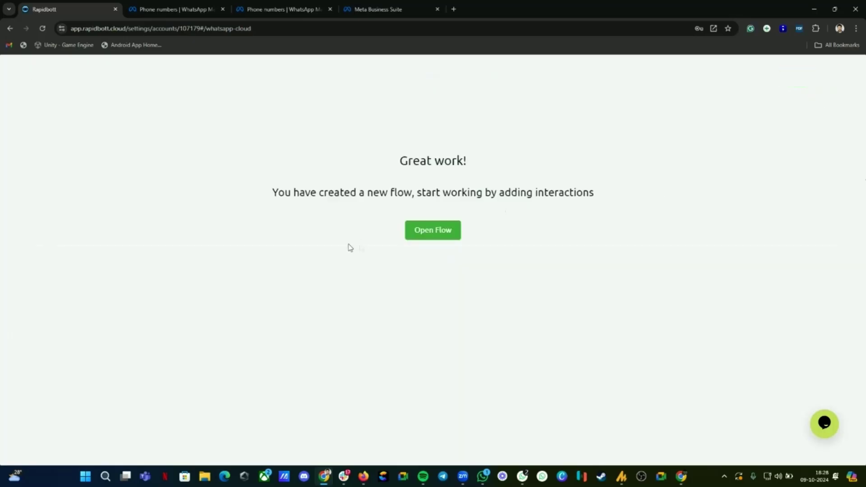
click(436, 231)
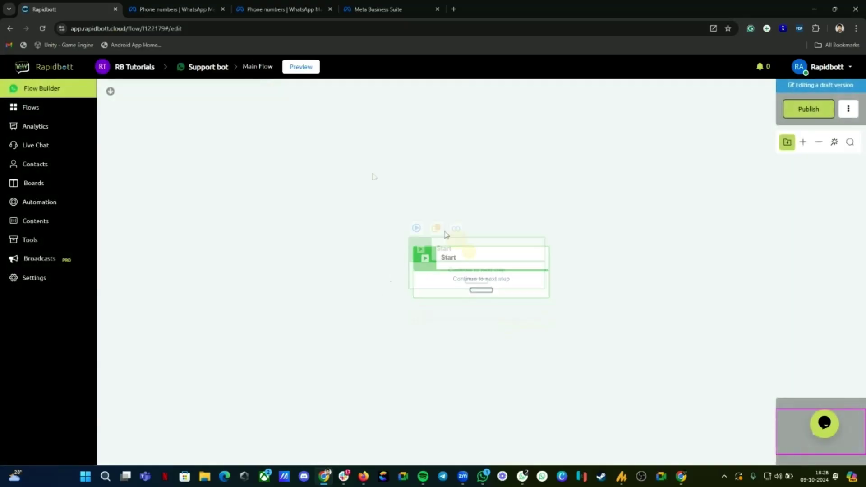
Step: Link a Send Message step after Start containing the text 'Hello World'
drag(324, 160, 334, 258)
click(400, 261)
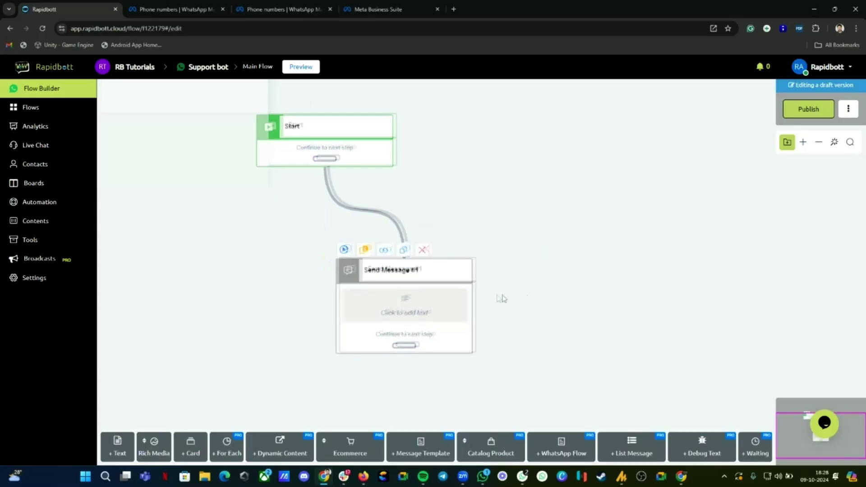
click(117, 447)
click(166, 175)
text(Hol)
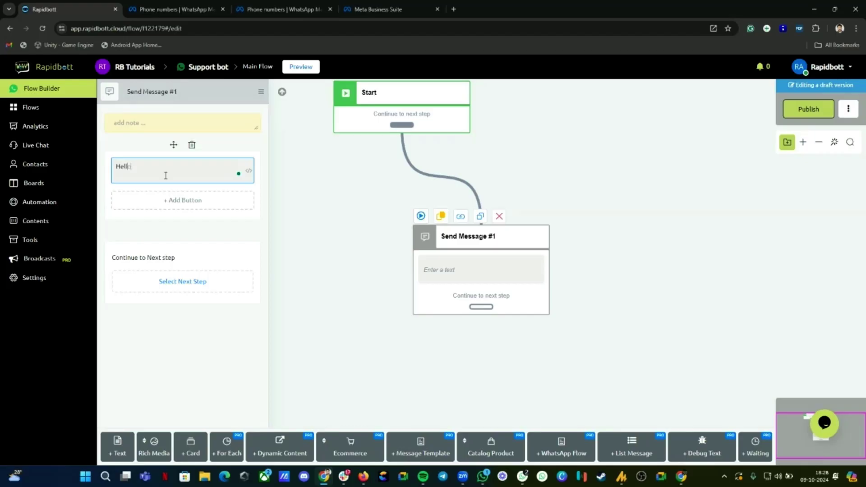
text(lo World)
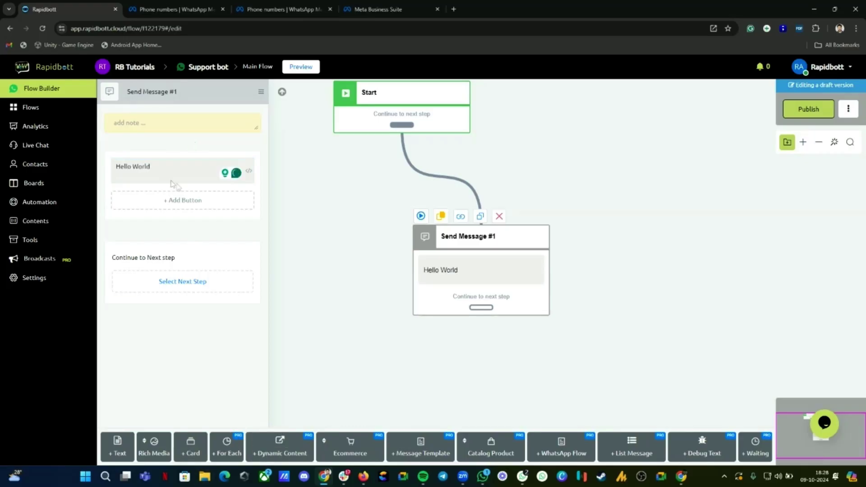
click(646, 303)
Step: Place Send Message #1 below Start, publish the flow, and show the preview QR code
drag(461, 296, 392, 330)
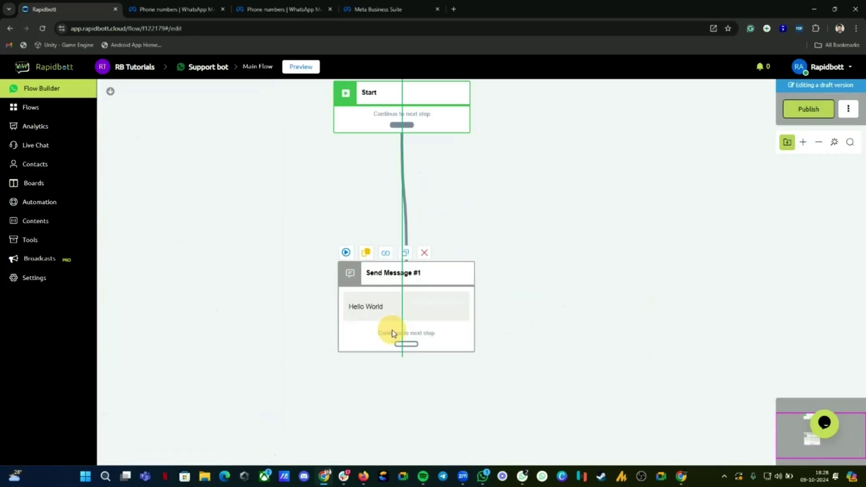
click(814, 110)
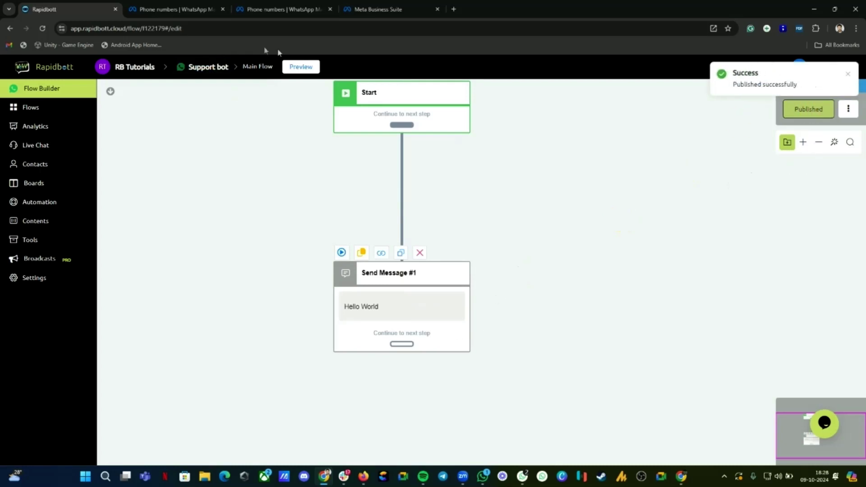
click(298, 68)
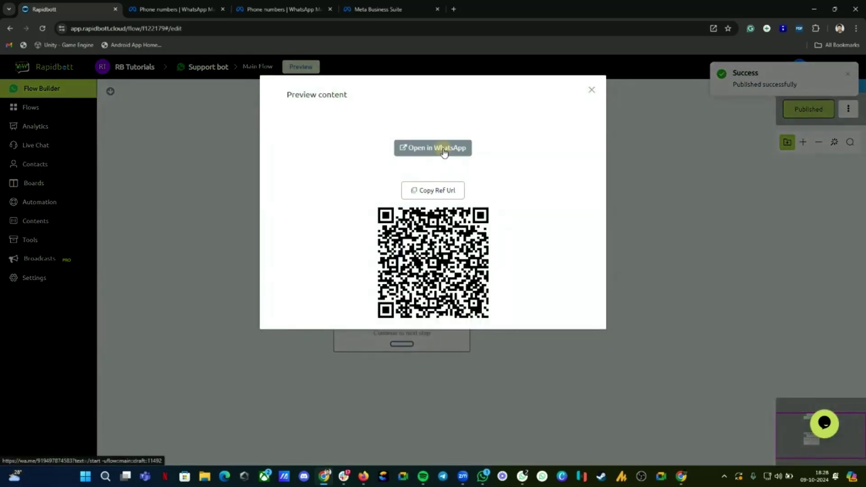
Step: Open the bot's chat in WhatsApp and send the prefilled /start message
click(443, 148)
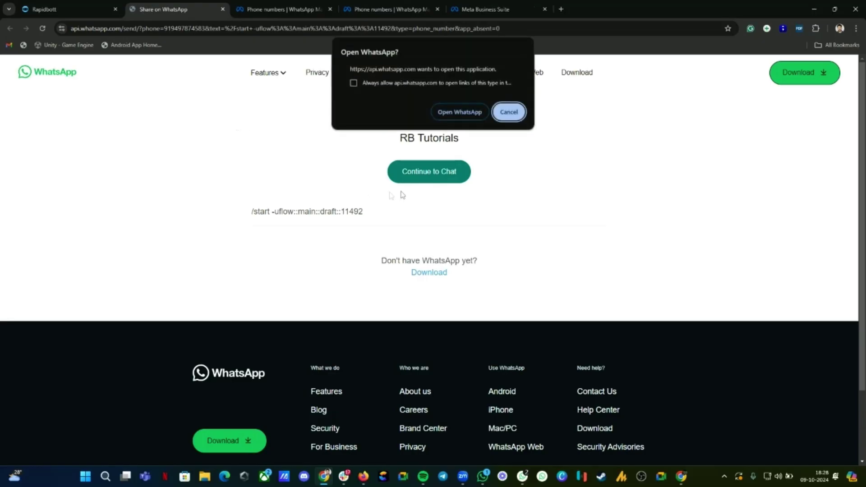
click(459, 113)
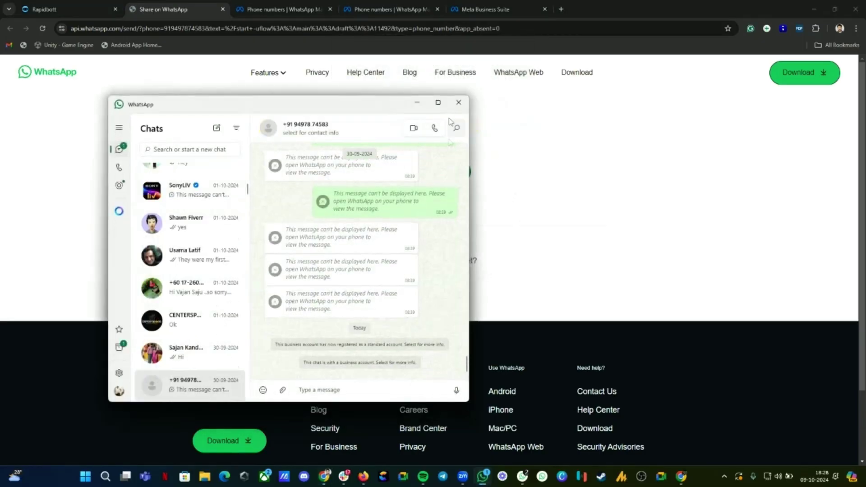
click(419, 104)
click(465, 174)
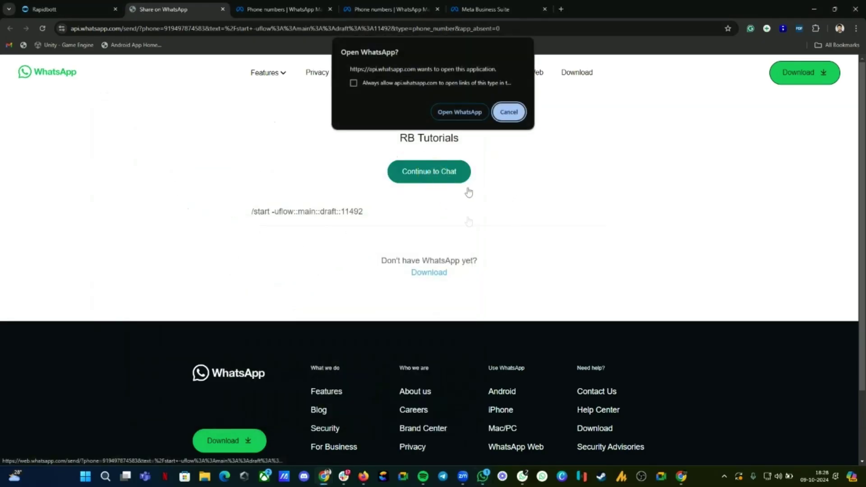
click(464, 112)
click(455, 389)
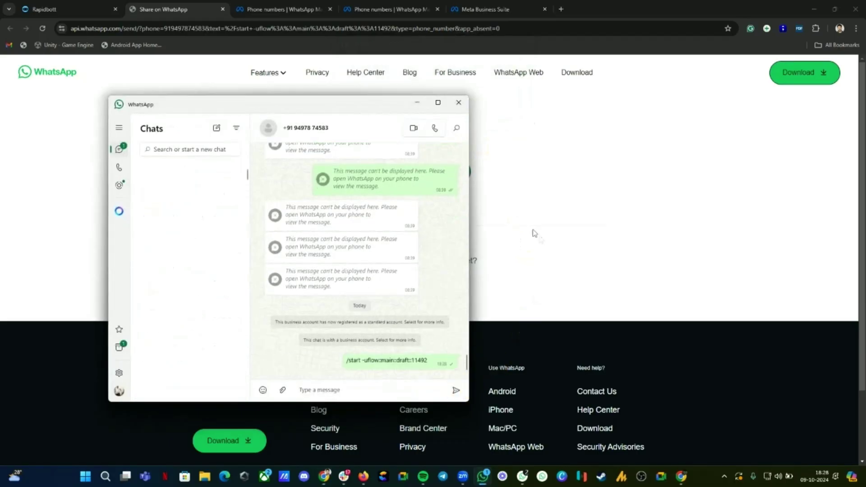
click(424, 107)
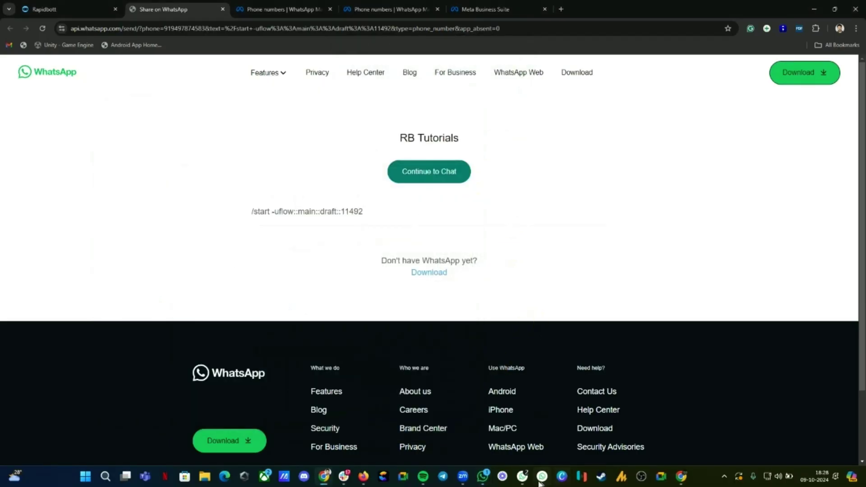
click(522, 478)
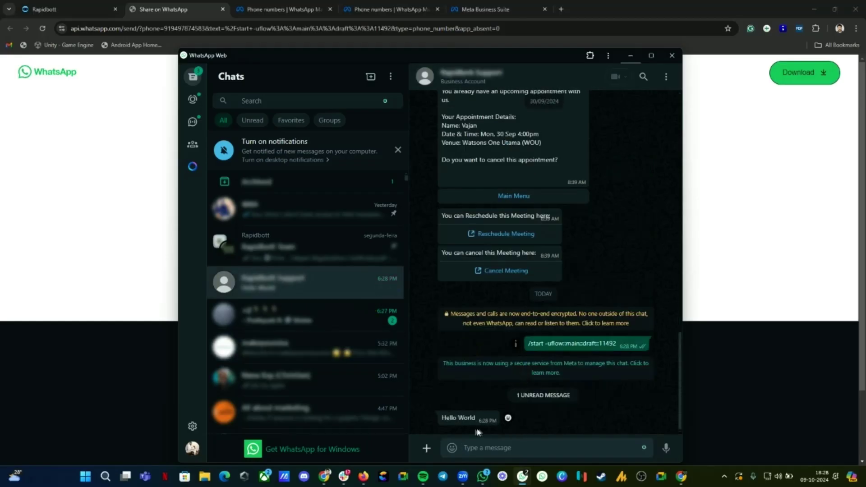
Step: Send 'hi' to the bot, see its Hello World reply, and return to Rapidbott
click(486, 451)
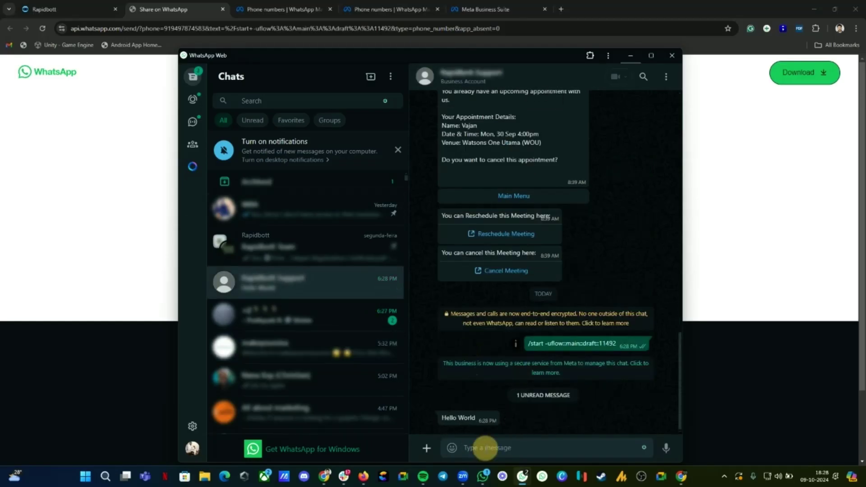
text(hi)
key(Return)
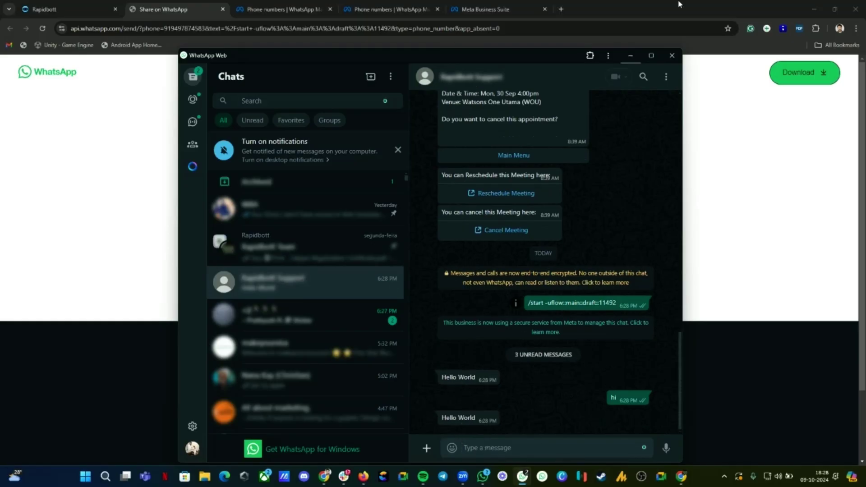
click(631, 54)
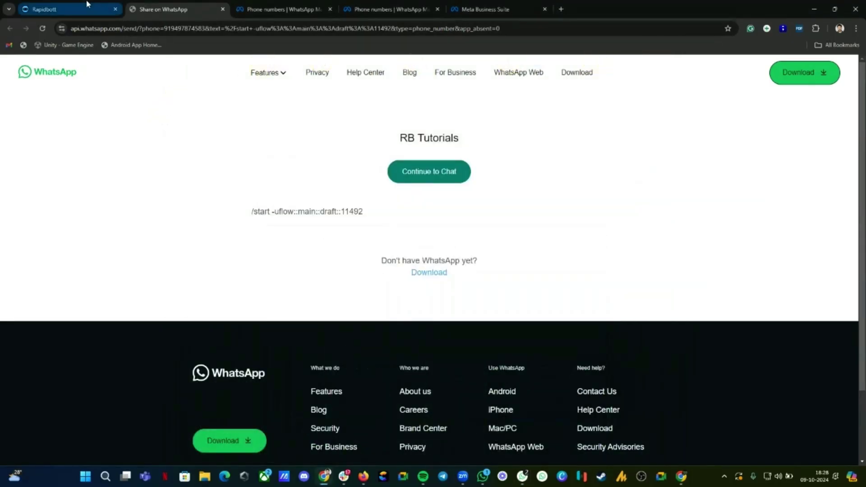
click(90, 9)
Step: Review the test conversation and its contact details in the Live Chat inbox
click(54, 146)
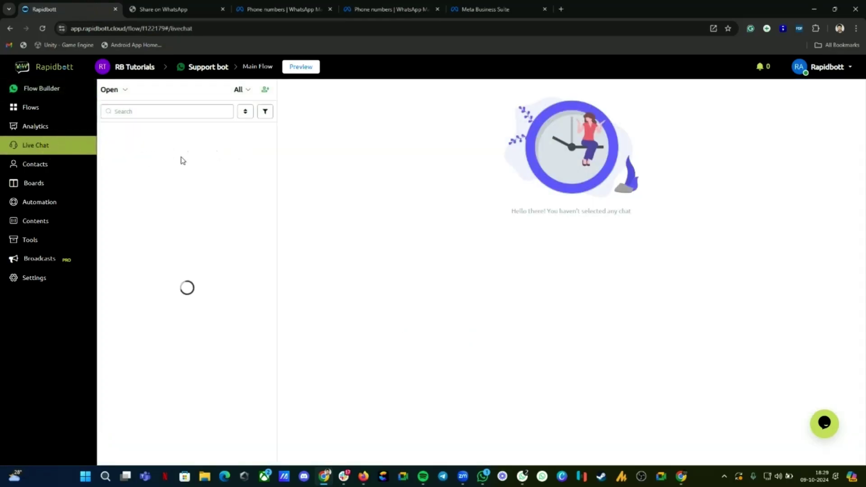
click(164, 147)
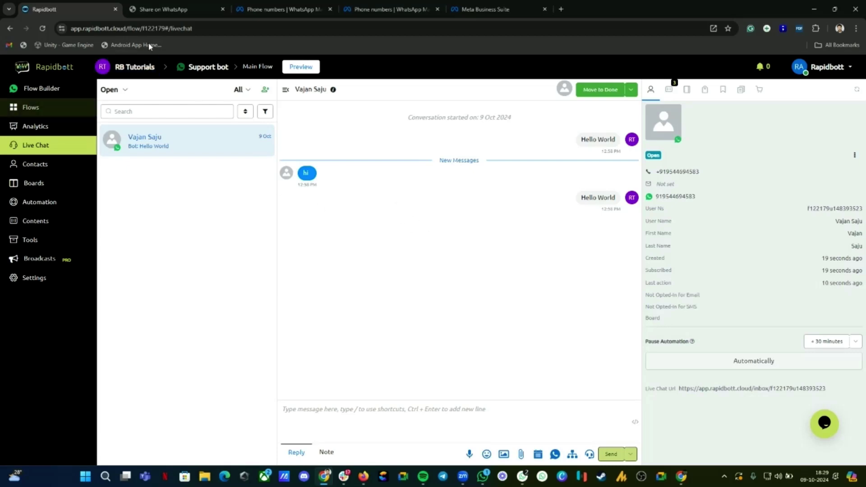
click(139, 70)
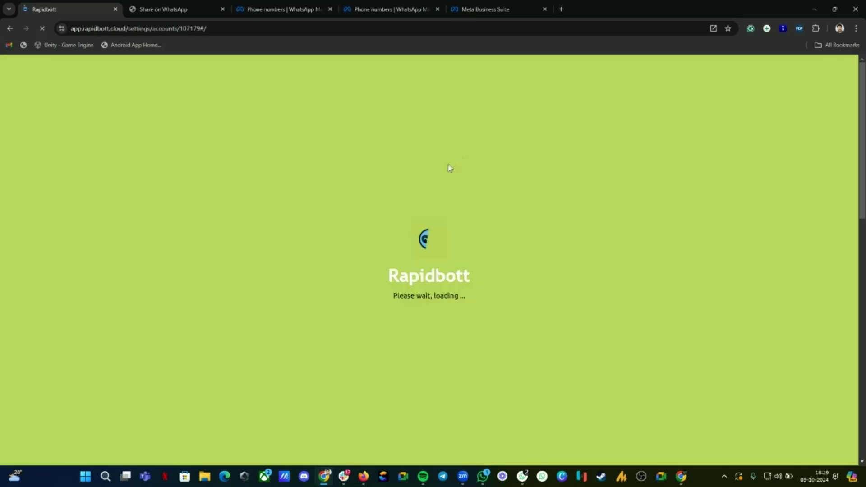
Step: Look over the WhatsApp Cloud numbers and the Sales number's Create Bot page, then return to the dashboard
scroll(263, 333, down, 3)
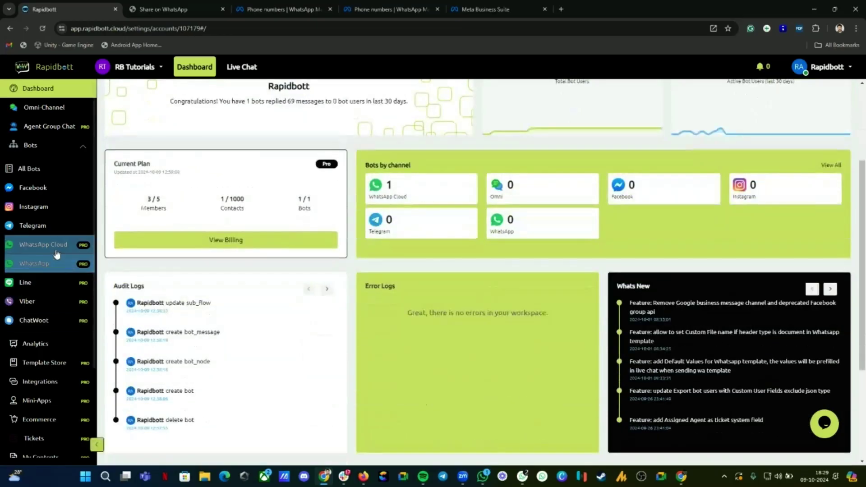
click(56, 249)
click(649, 242)
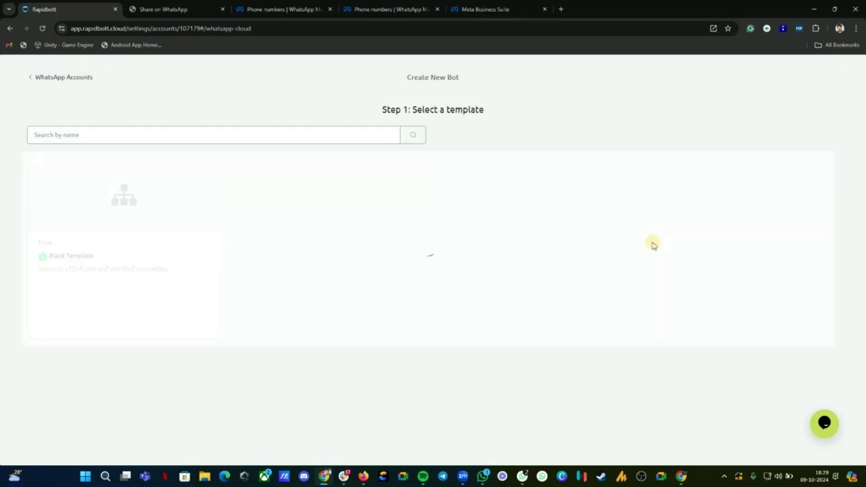
click(77, 79)
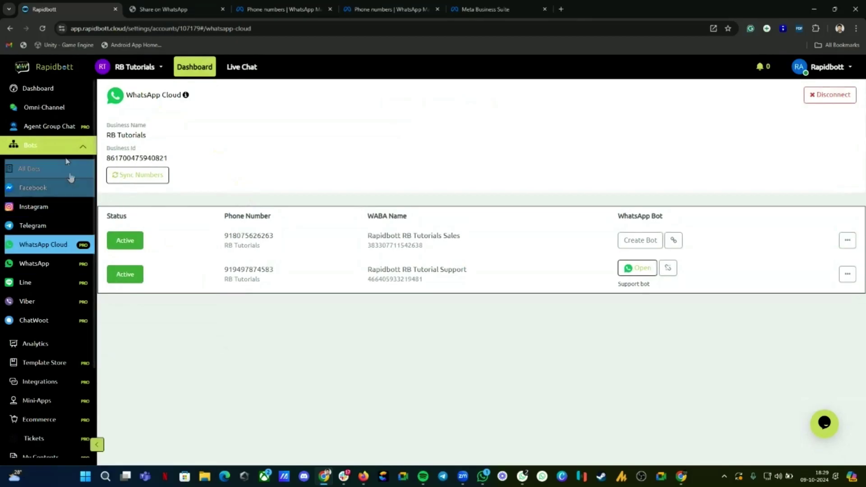
click(38, 89)
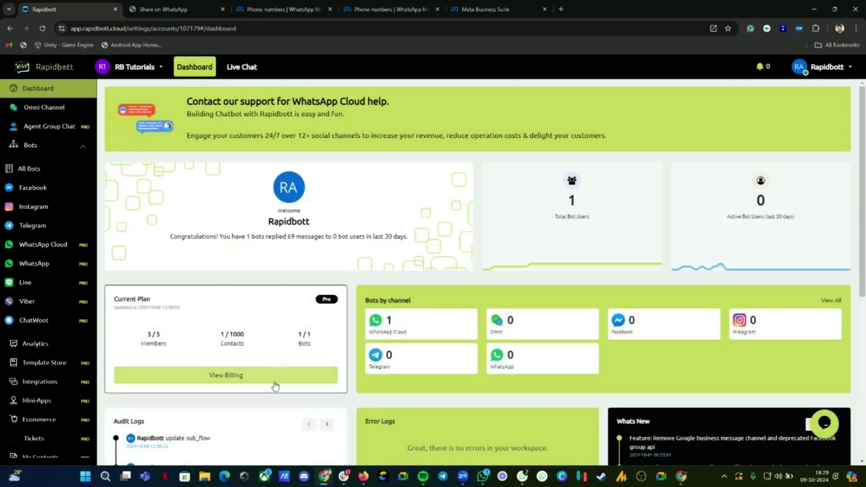
Step: Open the Pro plan's billing details and note its one-bot limit
click(274, 381)
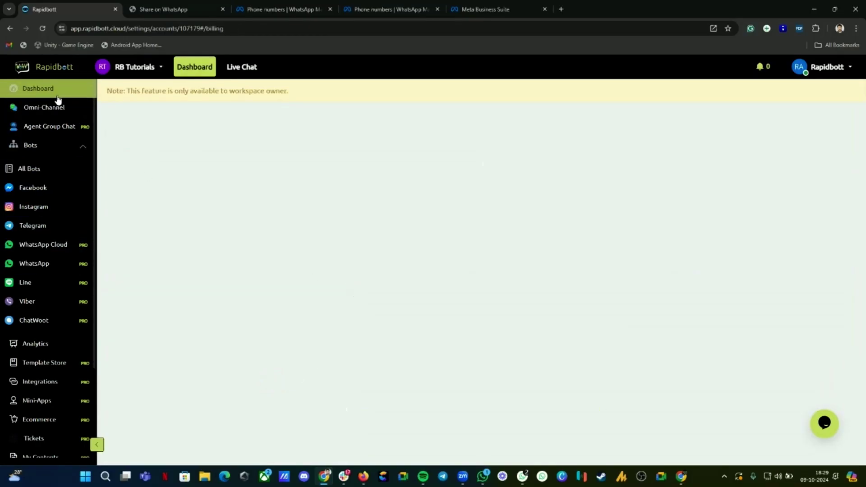
click(57, 96)
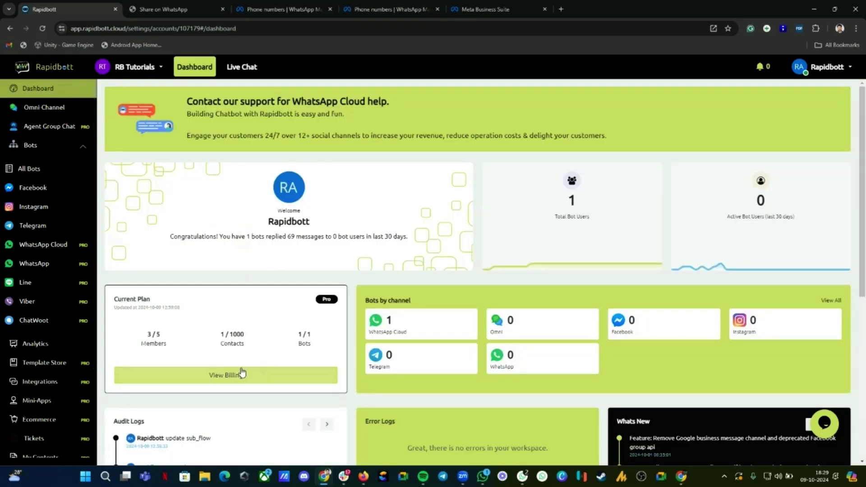
scroll(41, 428, down, 5)
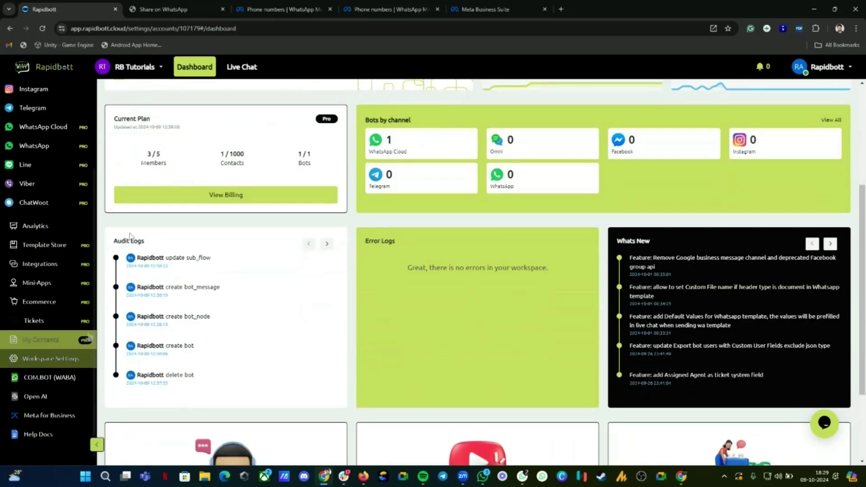
click(131, 67)
click(275, 193)
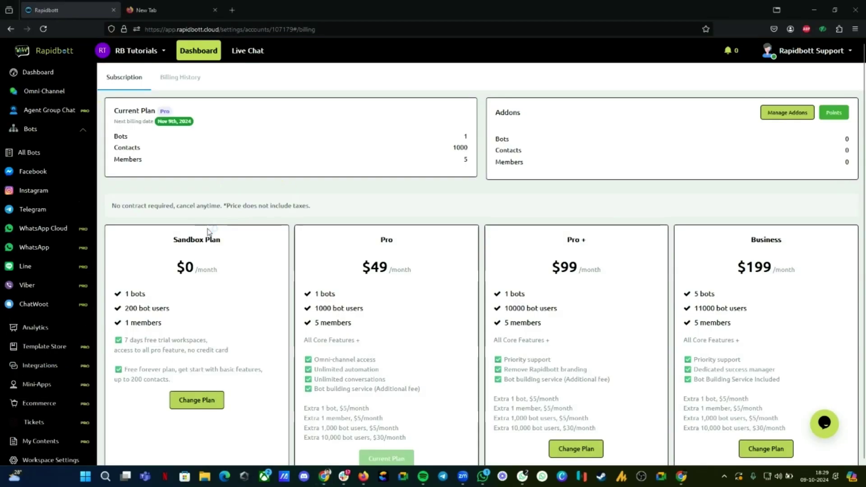
double_click(466, 136)
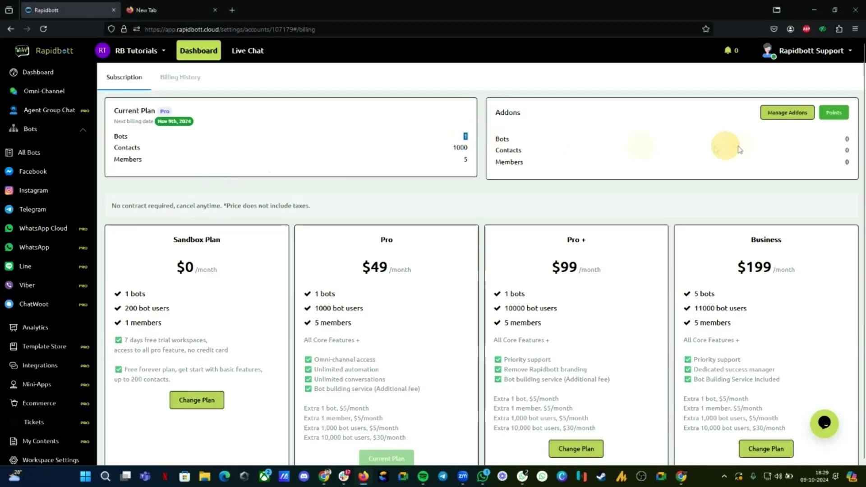
Step: Try adding the Extra 1 bot addon (5 points/month), which is rejected for insufficient points
click(807, 116)
click(242, 121)
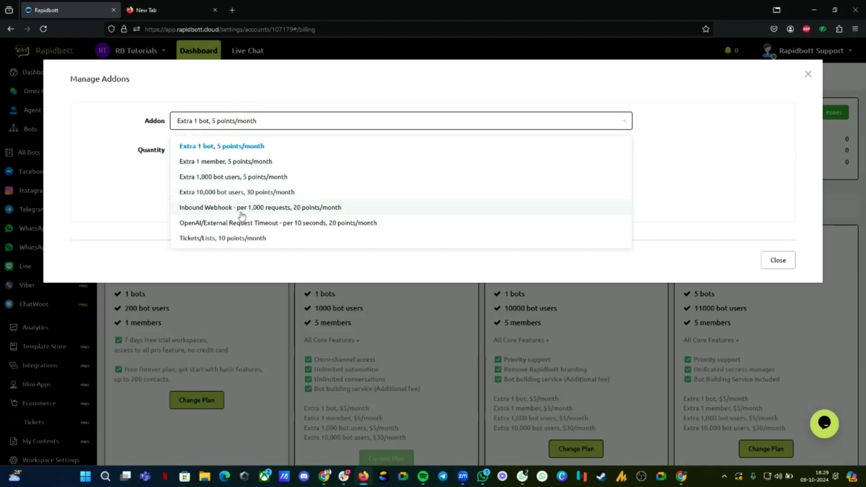
click(193, 146)
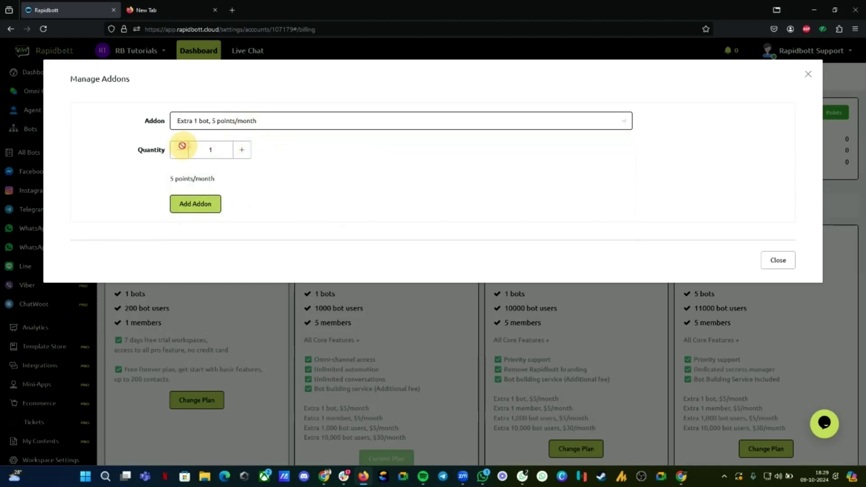
click(197, 205)
click(510, 275)
click(778, 260)
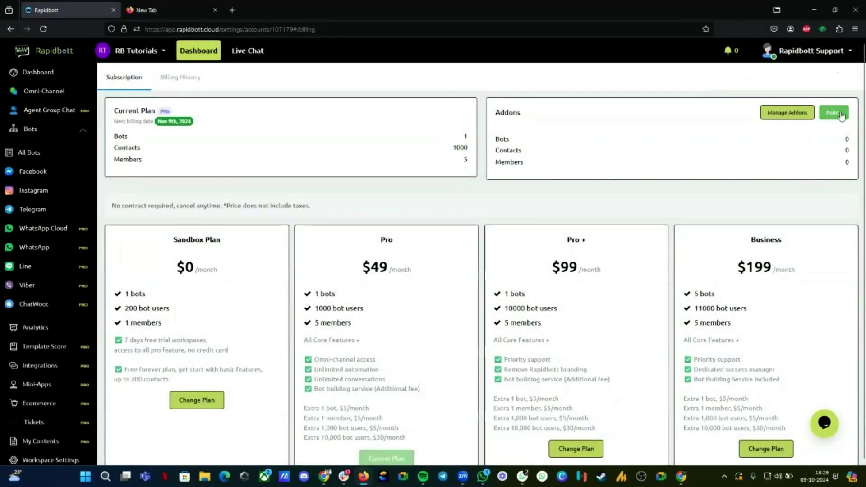
click(840, 113)
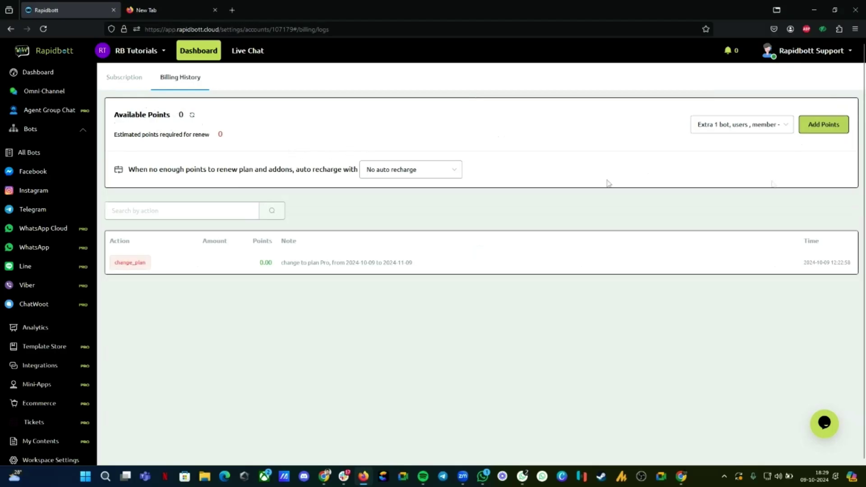
Step: Browse the point packages with zero points available, then return to the WhatsApp Cloud numbers page
click(734, 128)
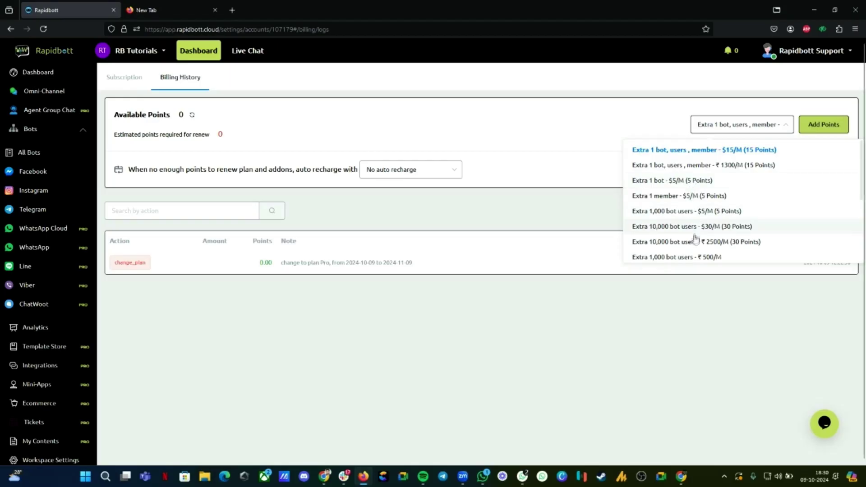
scroll(695, 235, down, 3)
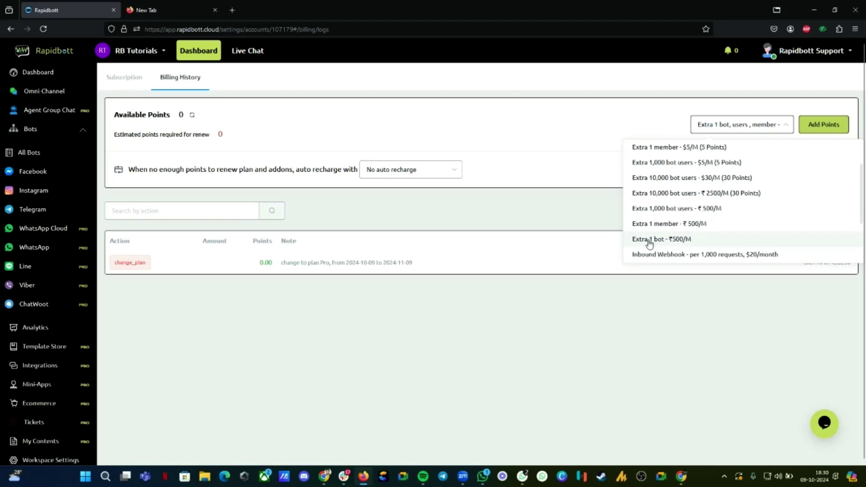
scroll(683, 239, up, 3)
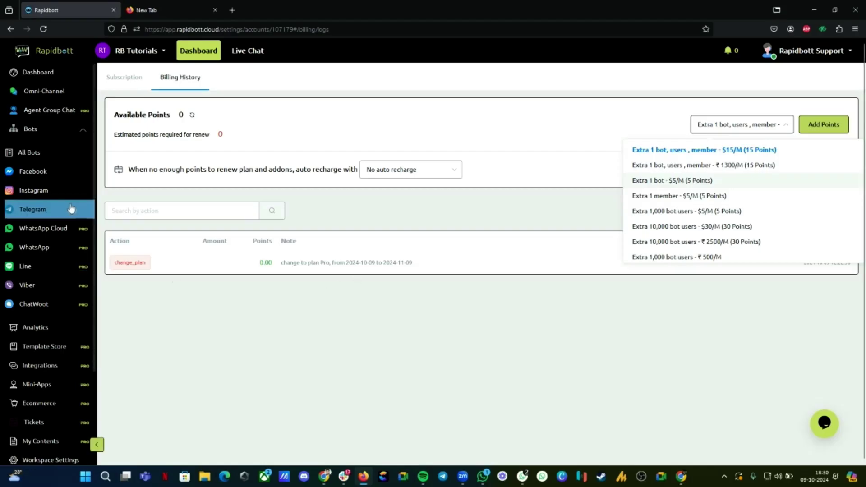
click(63, 228)
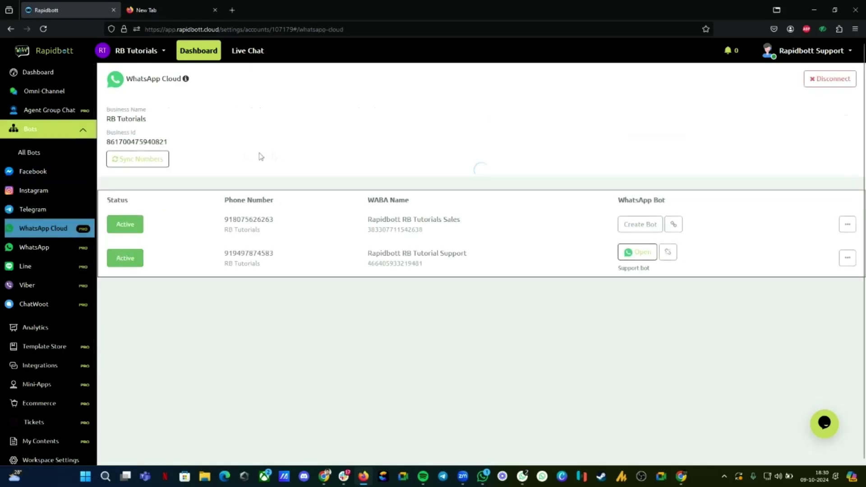